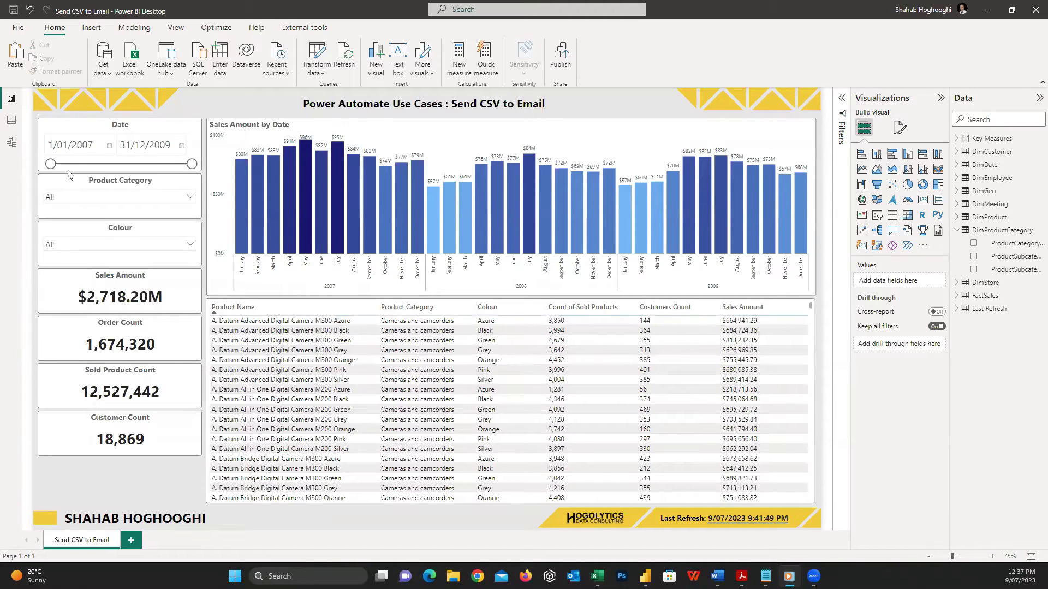
Try the Date slicer, filter Product Category to Cell phones, then reset category and colour to All
click(94, 166)
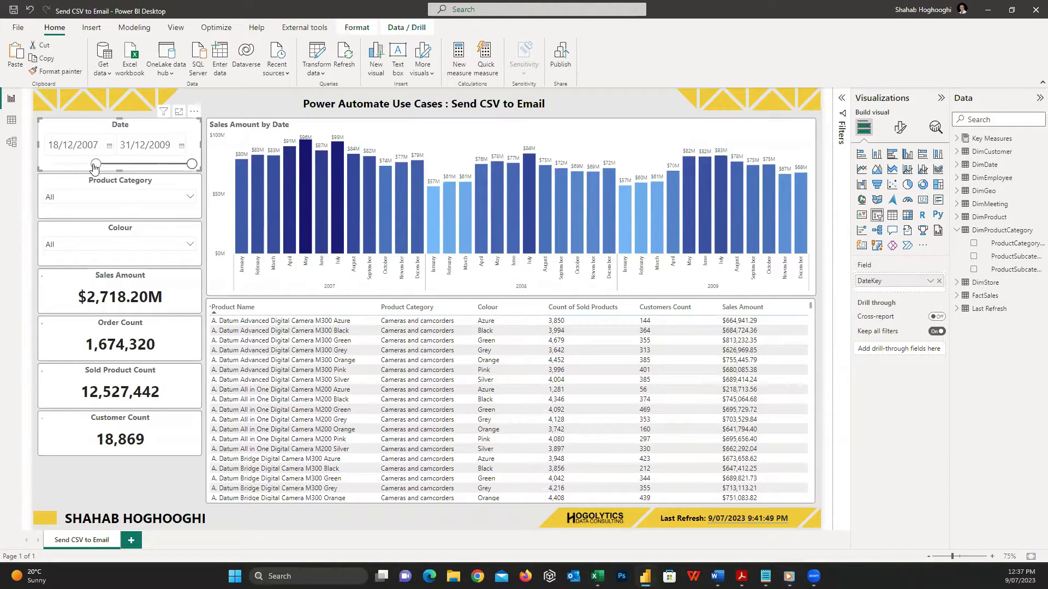
click(127, 199)
click(96, 240)
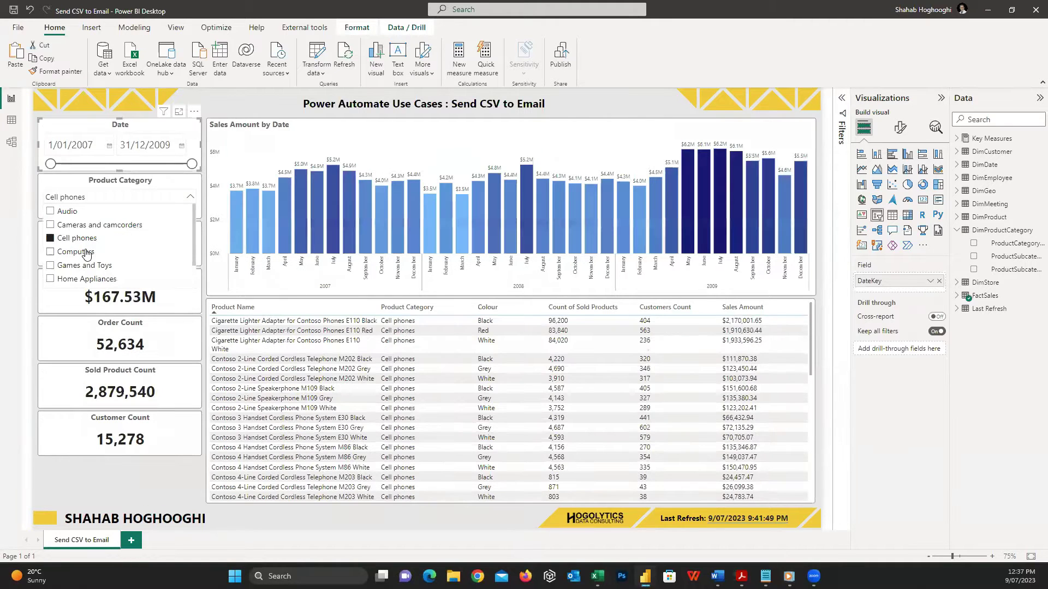
click(172, 199)
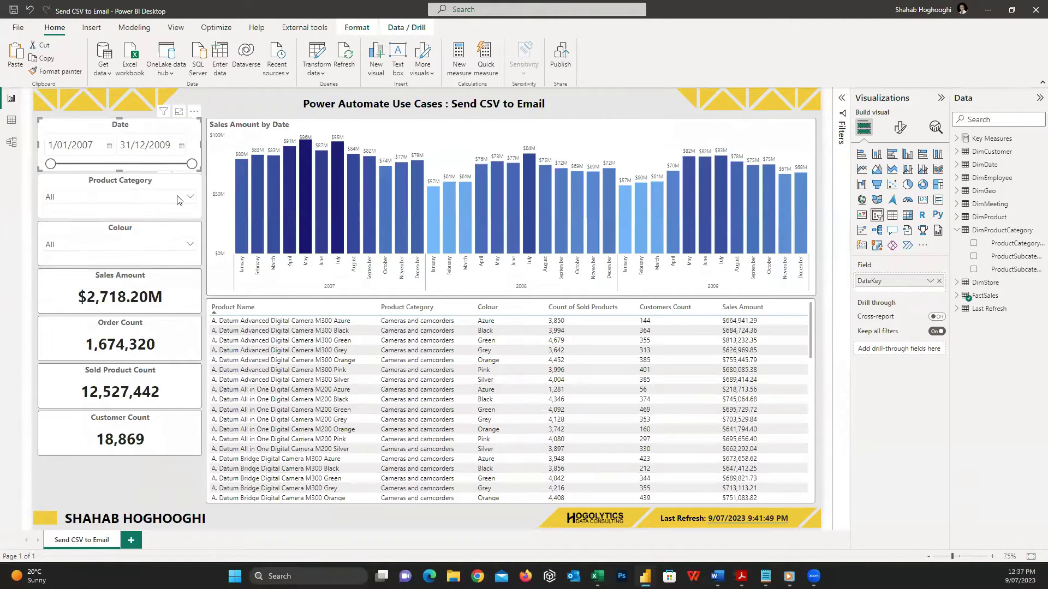
click(138, 246)
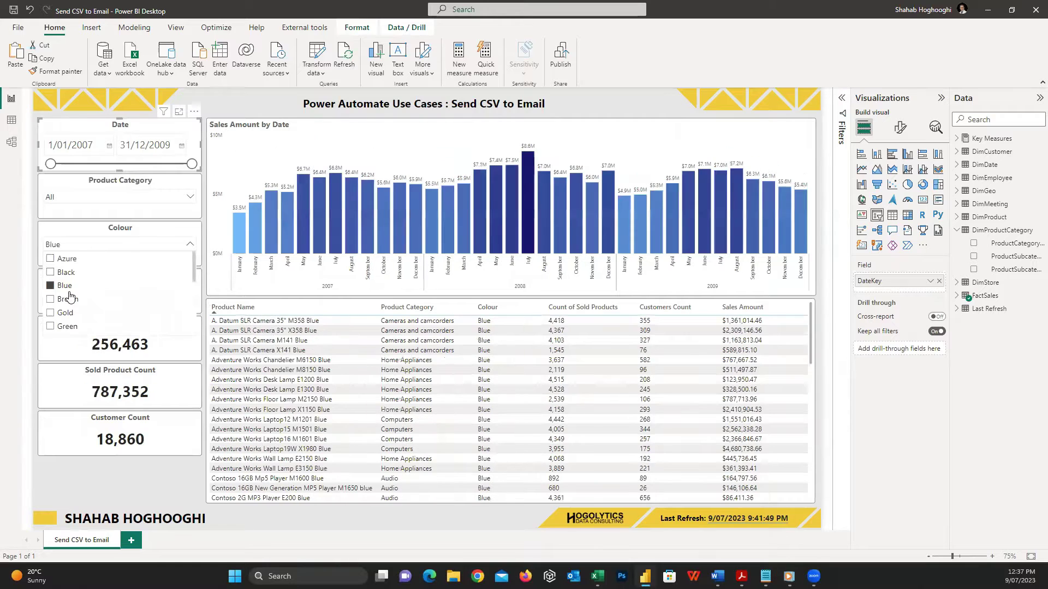
click(159, 246)
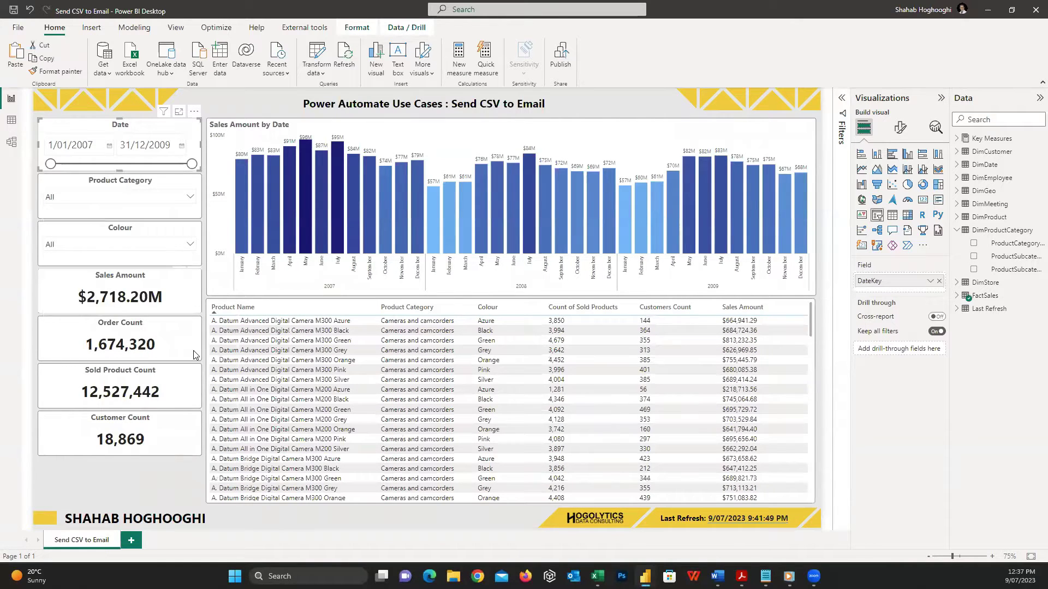
click(163, 492)
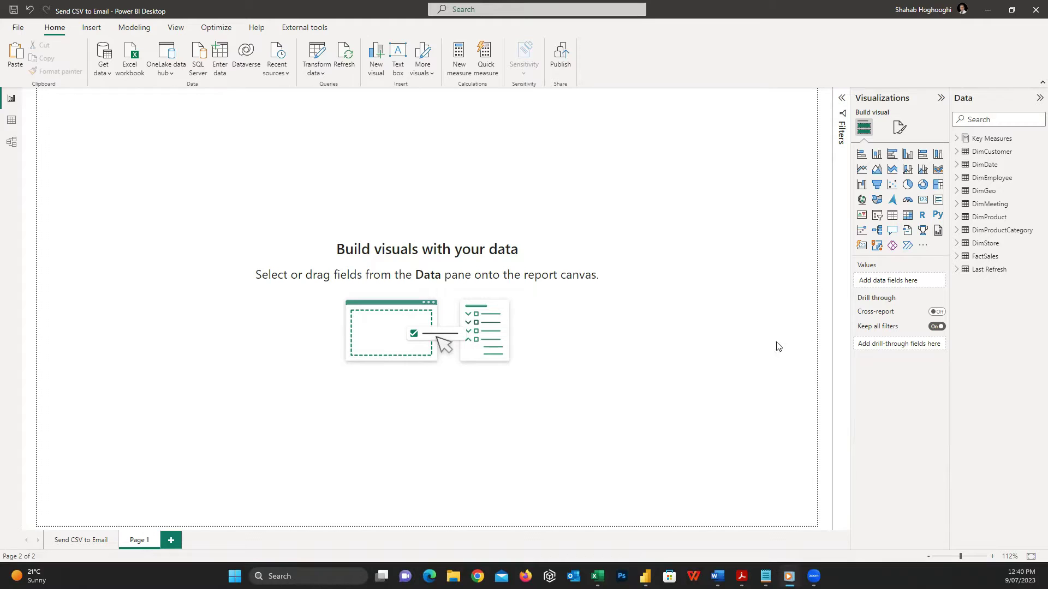
Add a Power Automate visual, centre it on Page 1, and return to the Send CSV to Email page
click(907, 246)
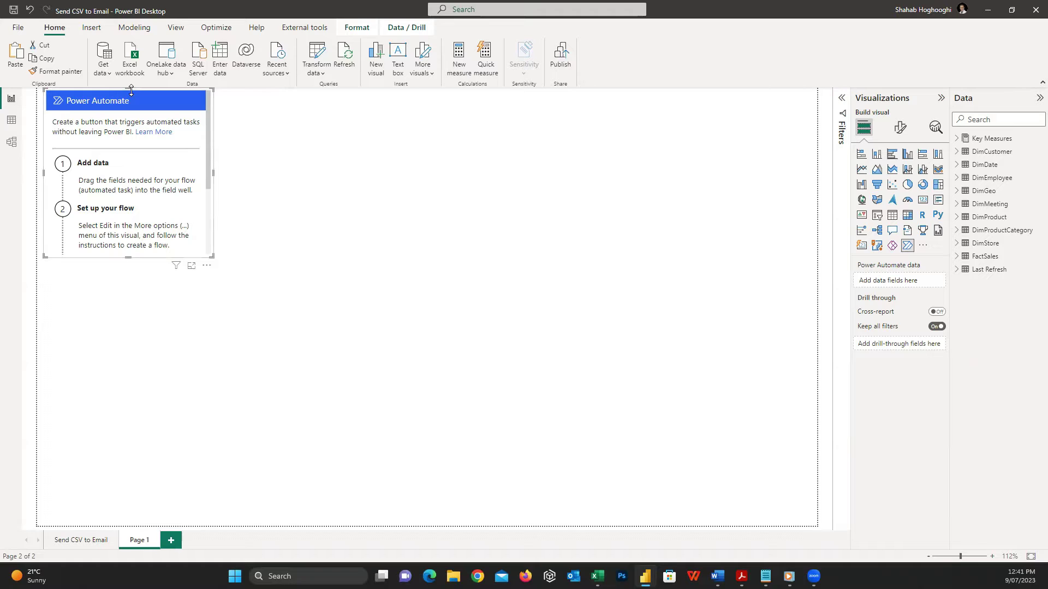
drag(141, 92, 409, 195)
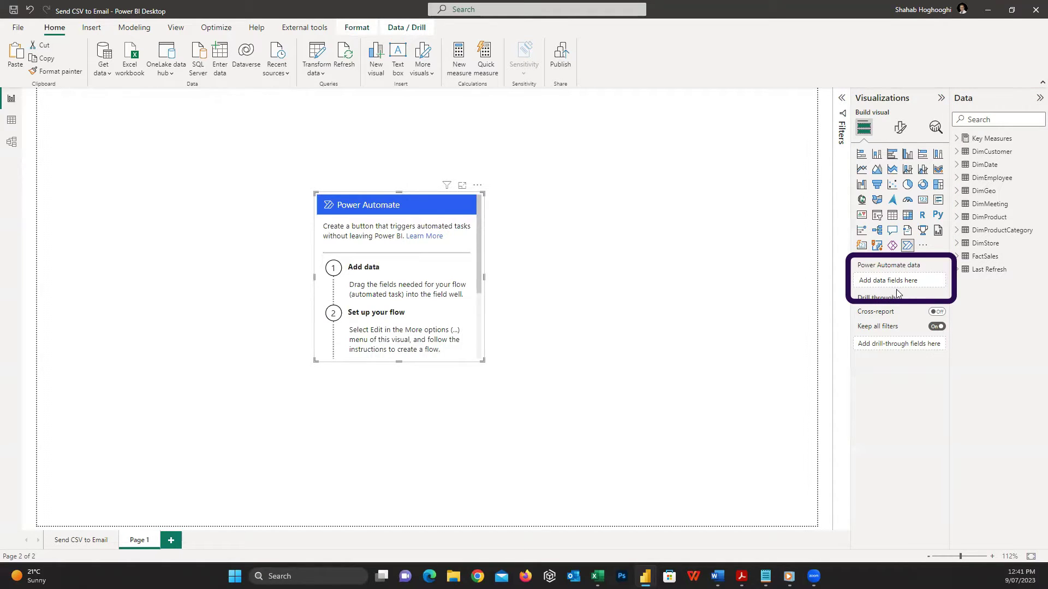
click(92, 542)
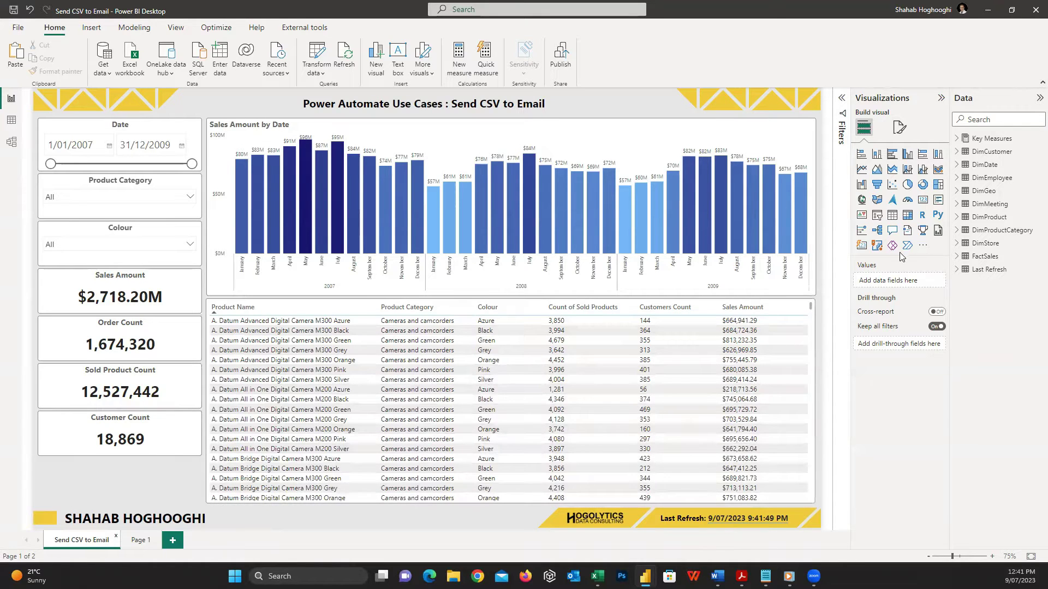
Duplicate the sales table visual with copy and paste
click(284, 304)
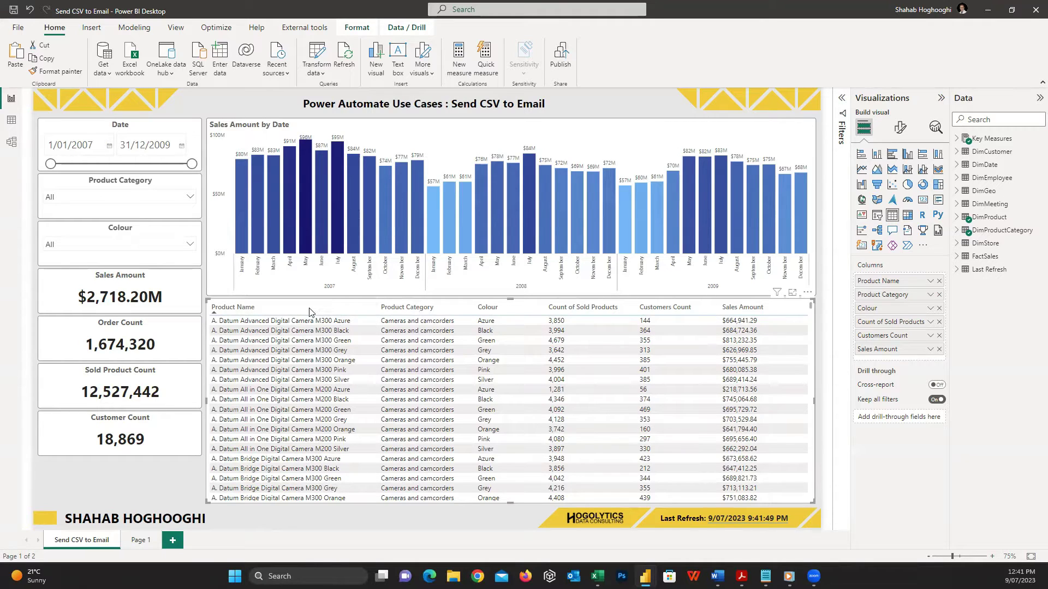
key(ctrl+c)
click(184, 476)
key(ctrl+v)
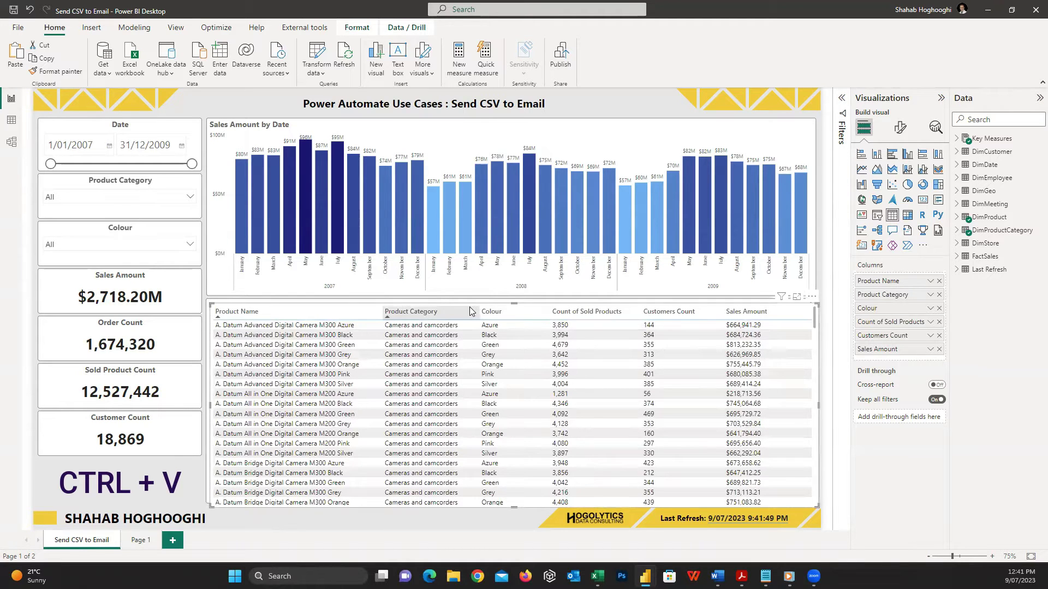
Shrink the copy into a small bottom-left box and convert it into a Power Automate visual
mouse_move(469, 305)
mouse_down()
mouse_move(502, 156)
mouse_move(402, 223)
mouse_up()
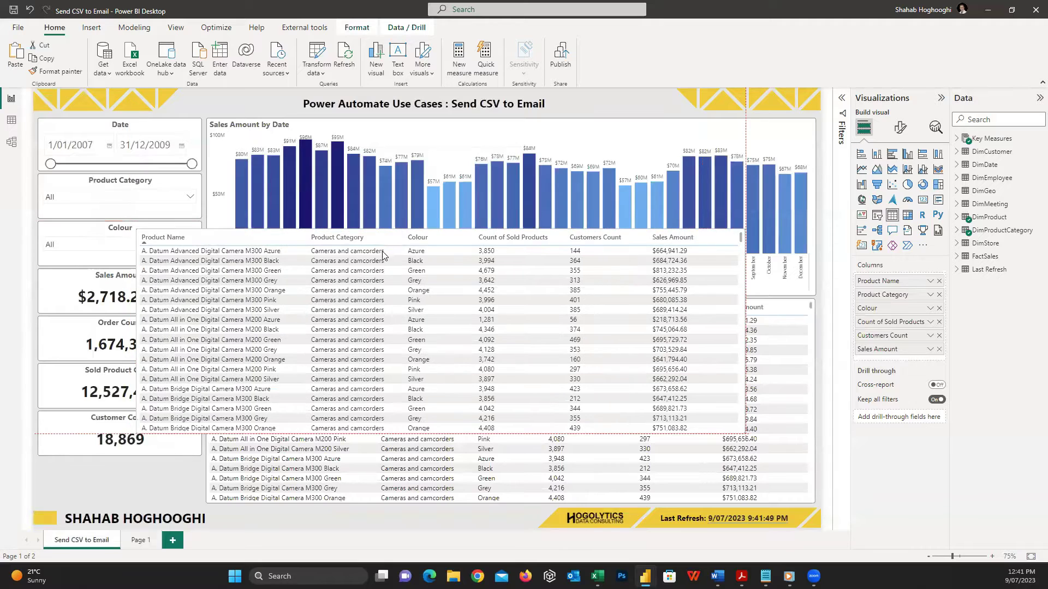
mouse_move(402, 223)
mouse_down()
mouse_move(332, 309)
mouse_move(288, 304)
mouse_up()
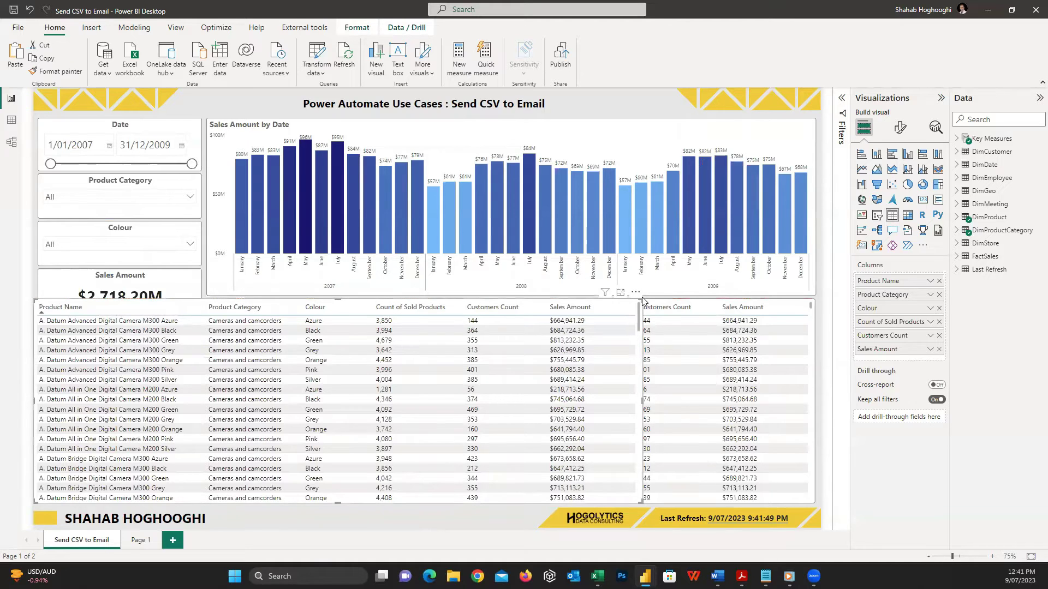
mouse_move(643, 300)
mouse_down()
mouse_move(203, 419)
mouse_move(201, 459)
mouse_up()
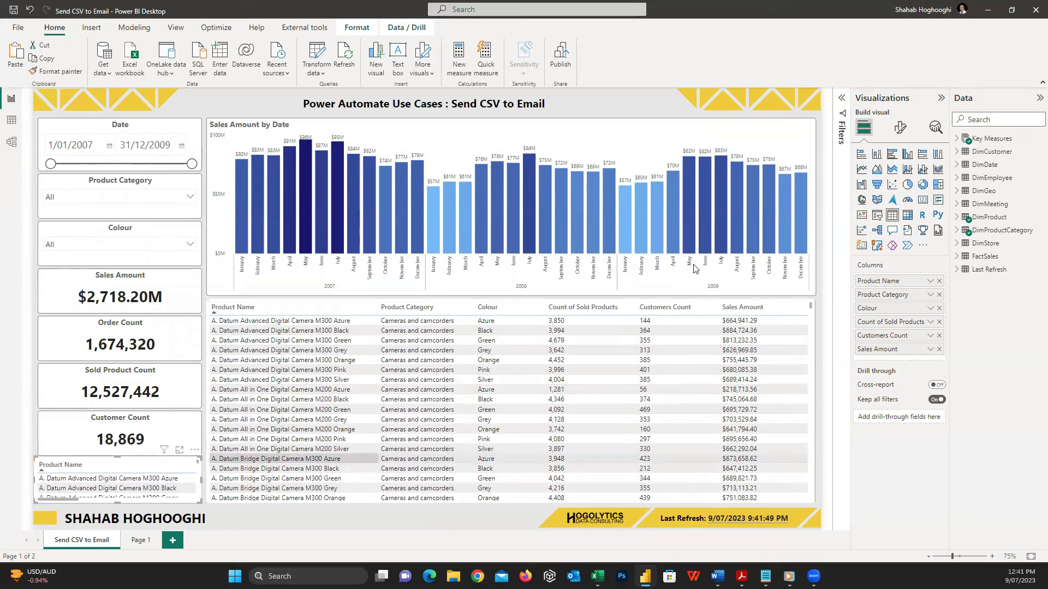
click(907, 248)
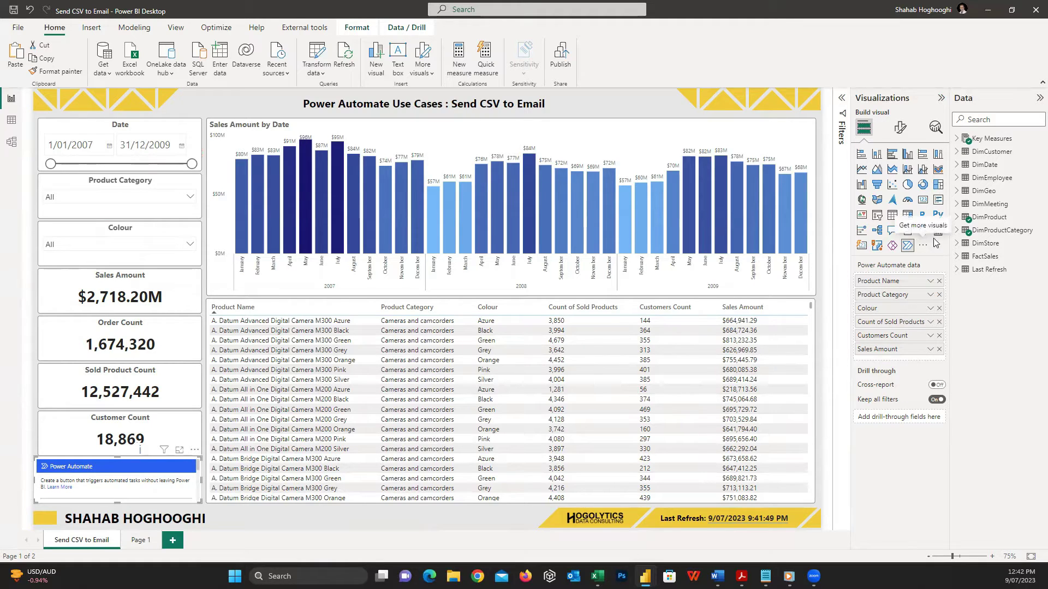
mouse_move(990, 217)
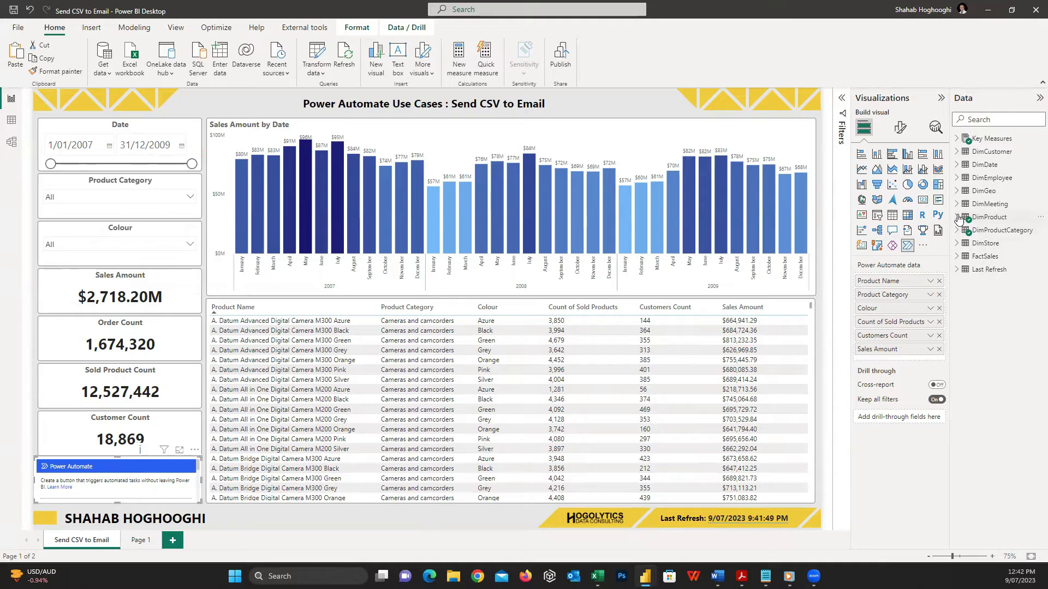
Resize the bottom-left Power Automate visual and choose Edit from its More options to open the flow editor
click(958, 204)
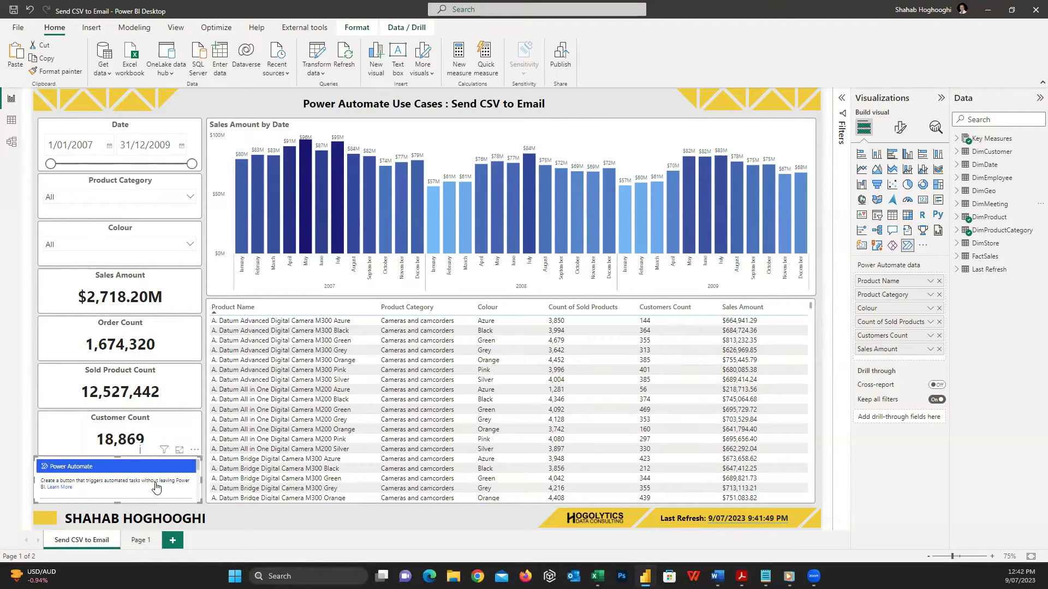
drag(34, 456, 39, 461)
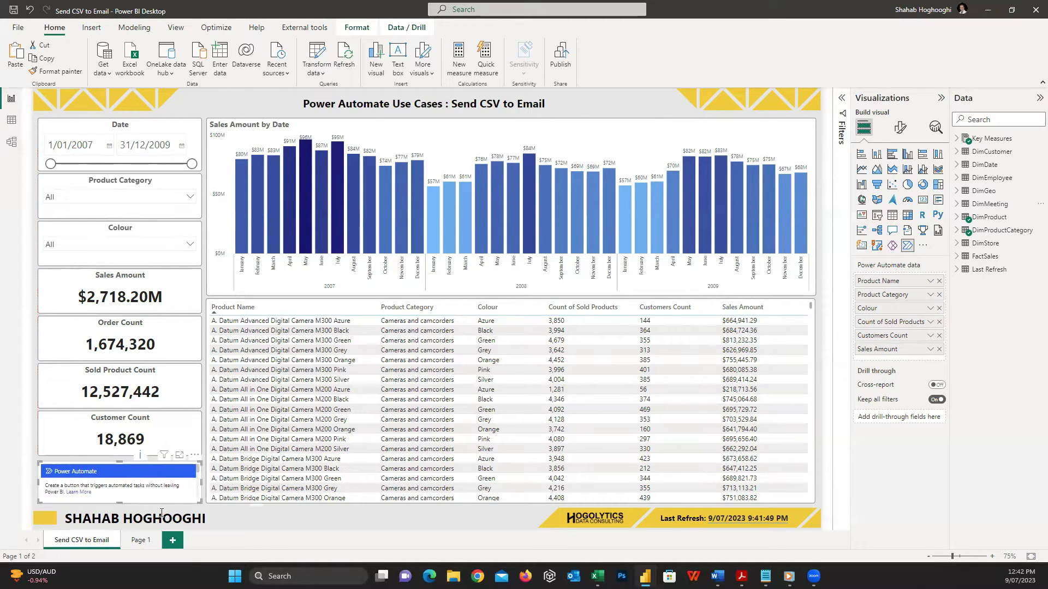
click(195, 462)
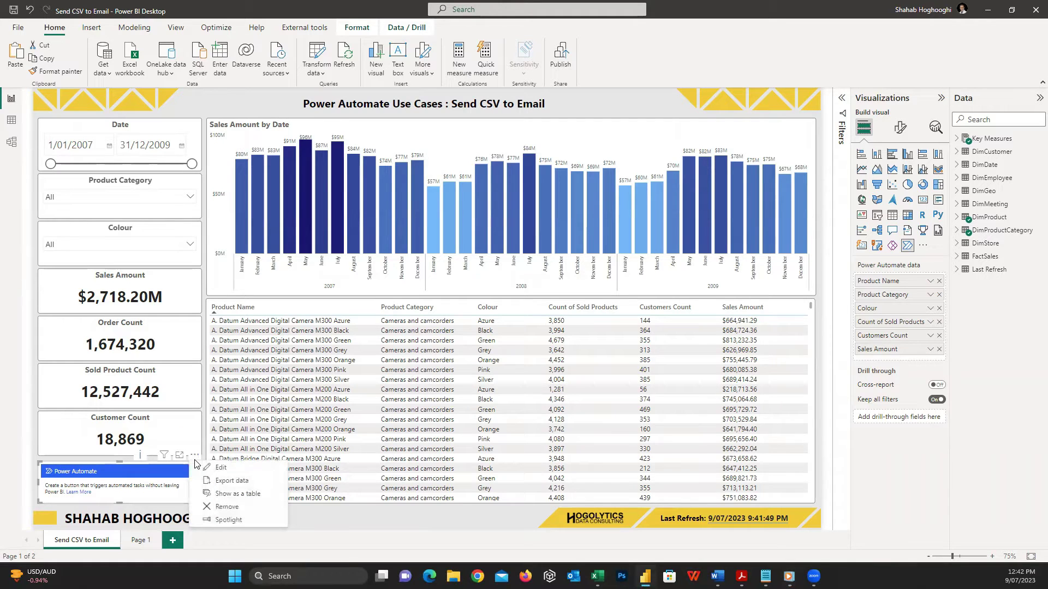
click(222, 474)
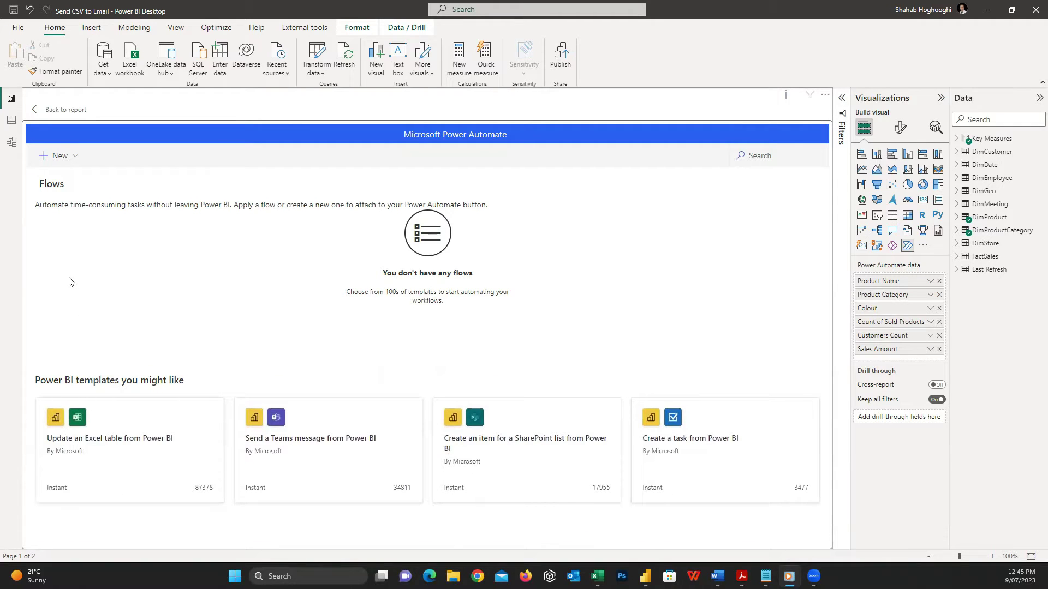
Create a new instant cloud flow and add a step after the Power BI button trigger
click(75, 162)
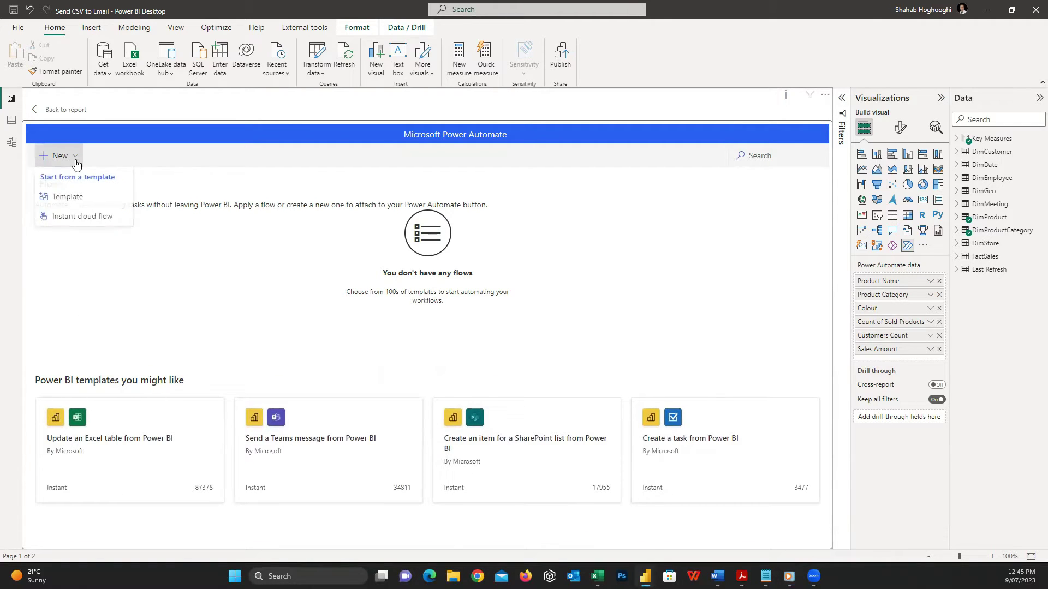
click(82, 217)
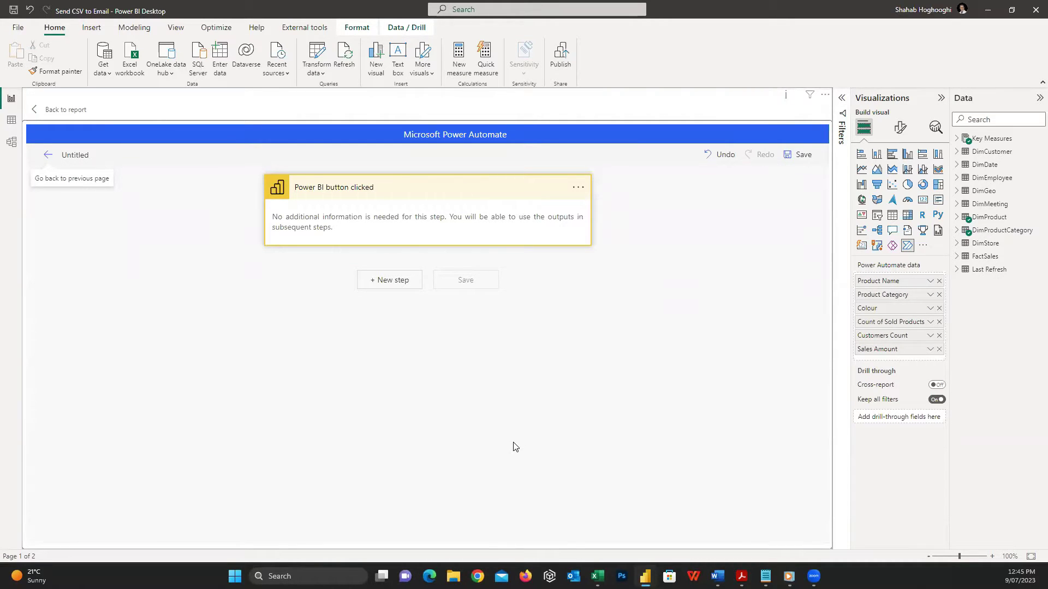
click(404, 285)
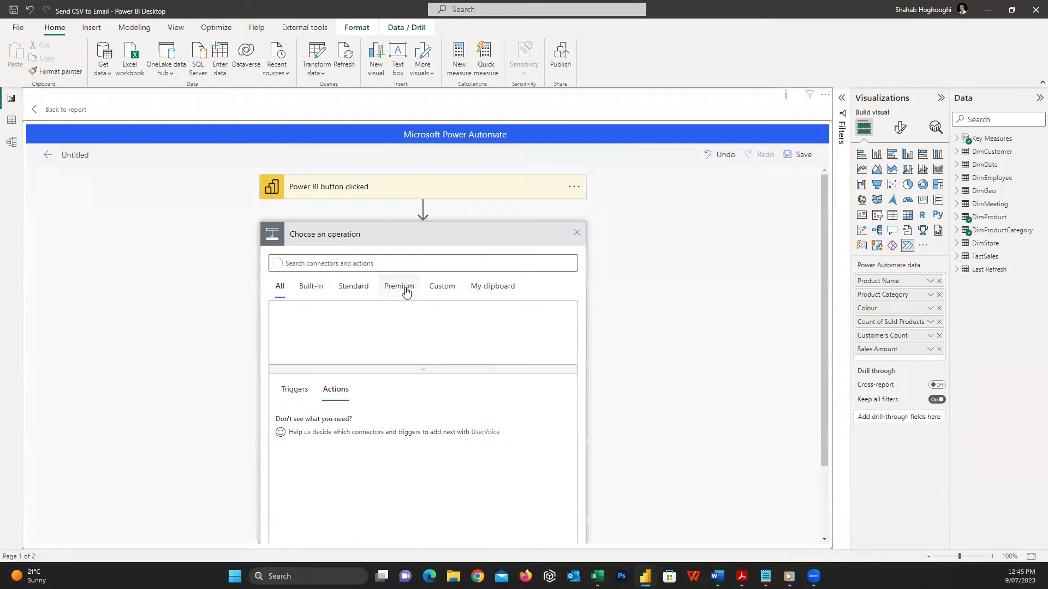
click(410, 264)
text(initi)
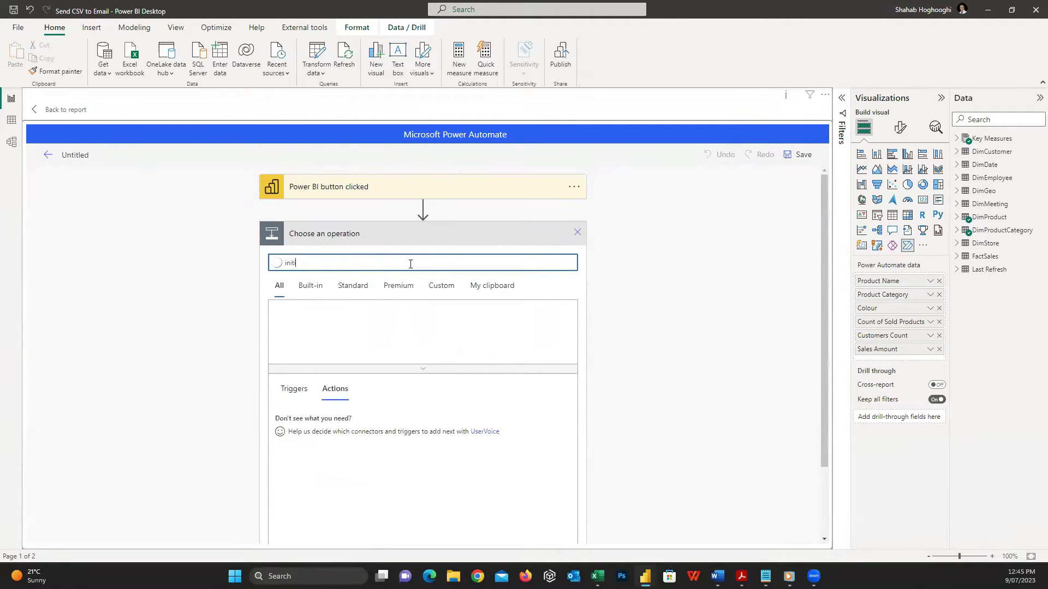
text(alize variable)
Add an Initialize variable action named TableContent with type Array
click(339, 426)
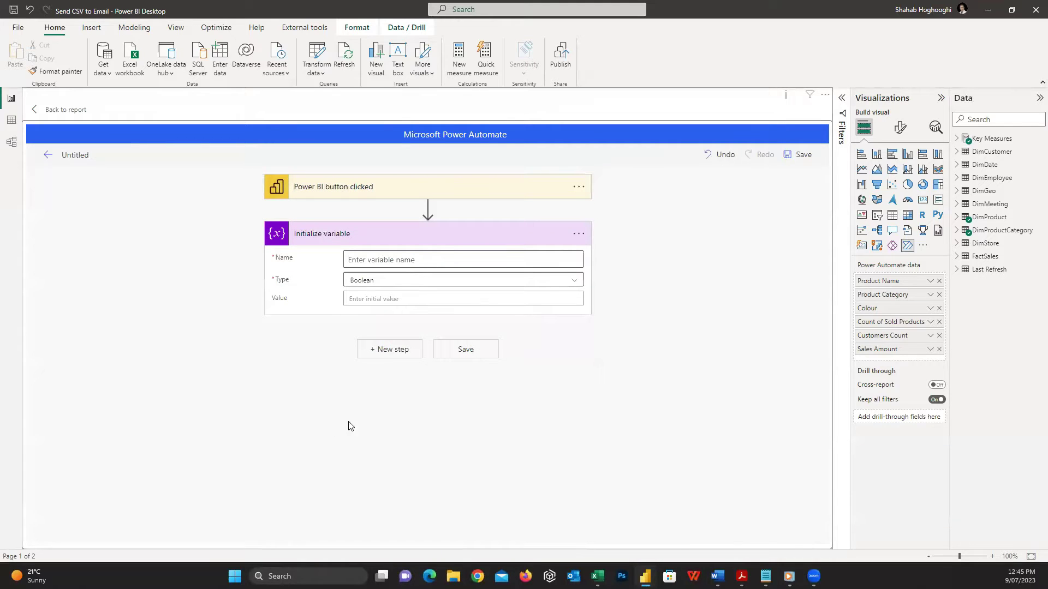
click(397, 261)
text(Table)
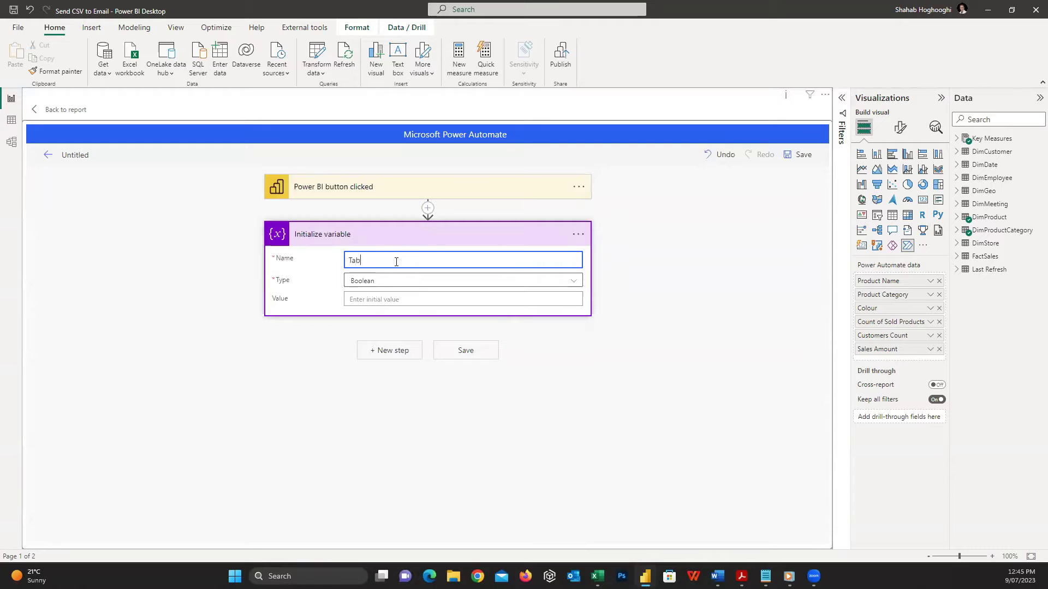
text(Con)
text(tent)
click(570, 284)
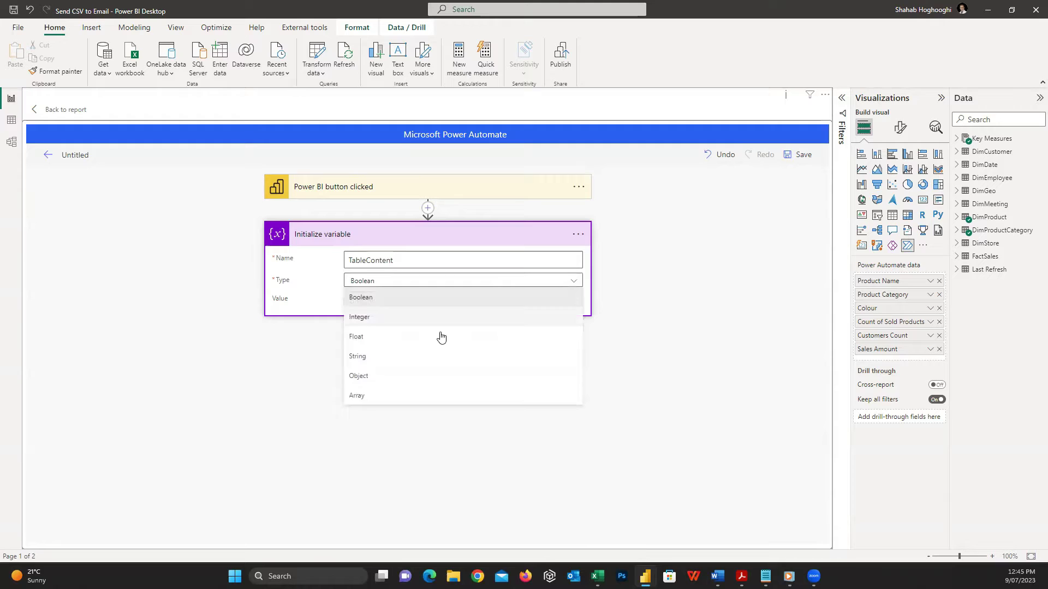
click(435, 399)
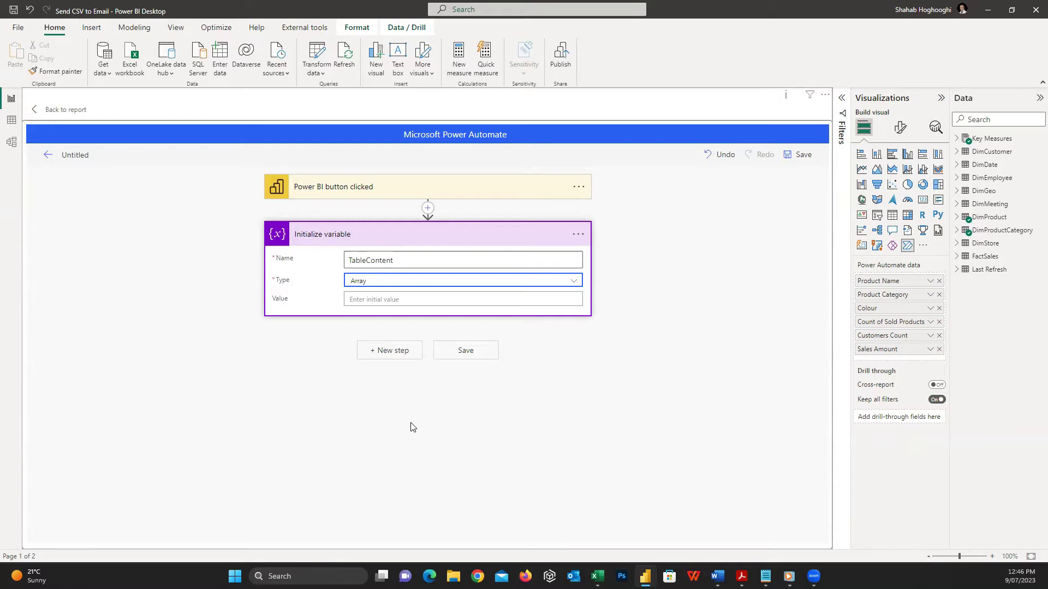
Add an Append to array variable action targeting the TableContent variable
click(381, 351)
text(append to)
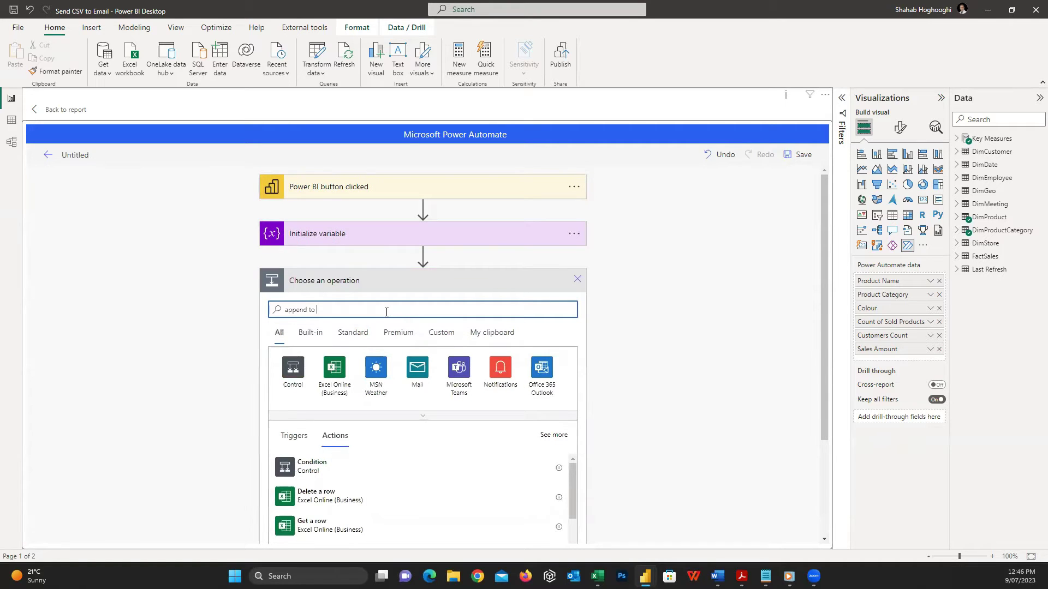
text( array)
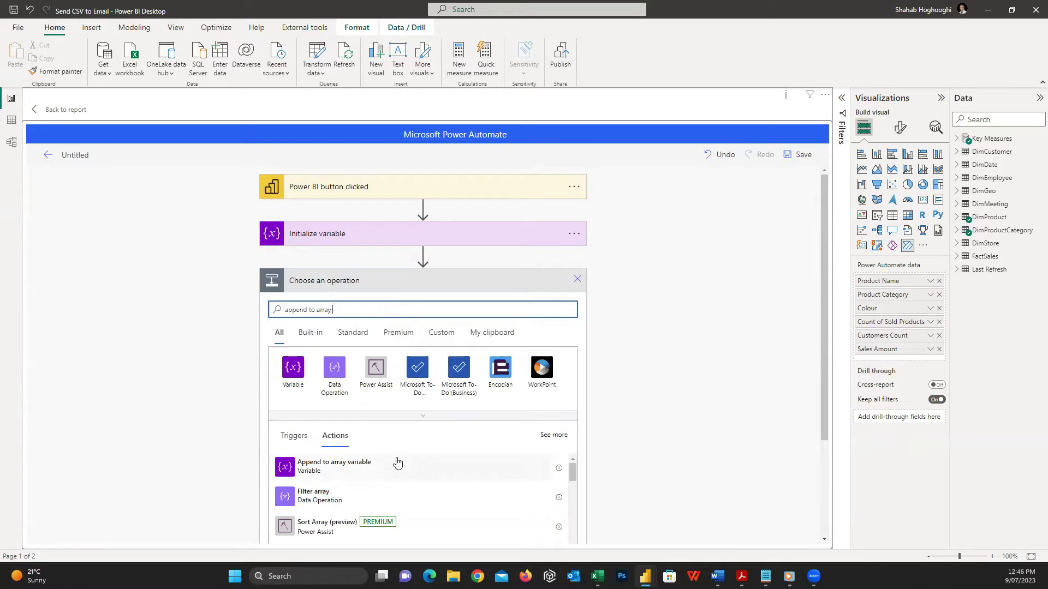
click(397, 462)
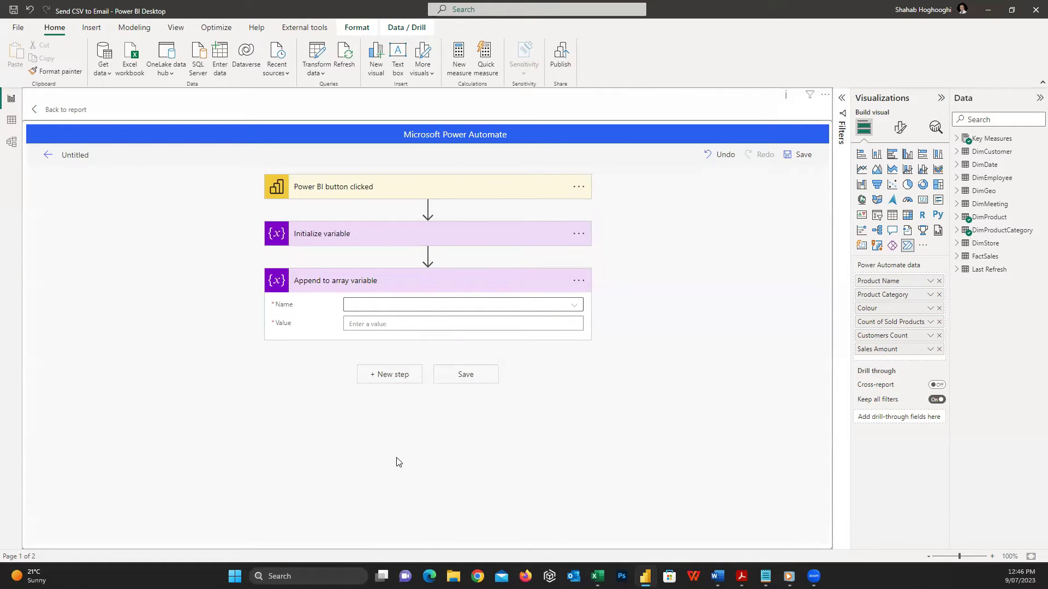
click(575, 307)
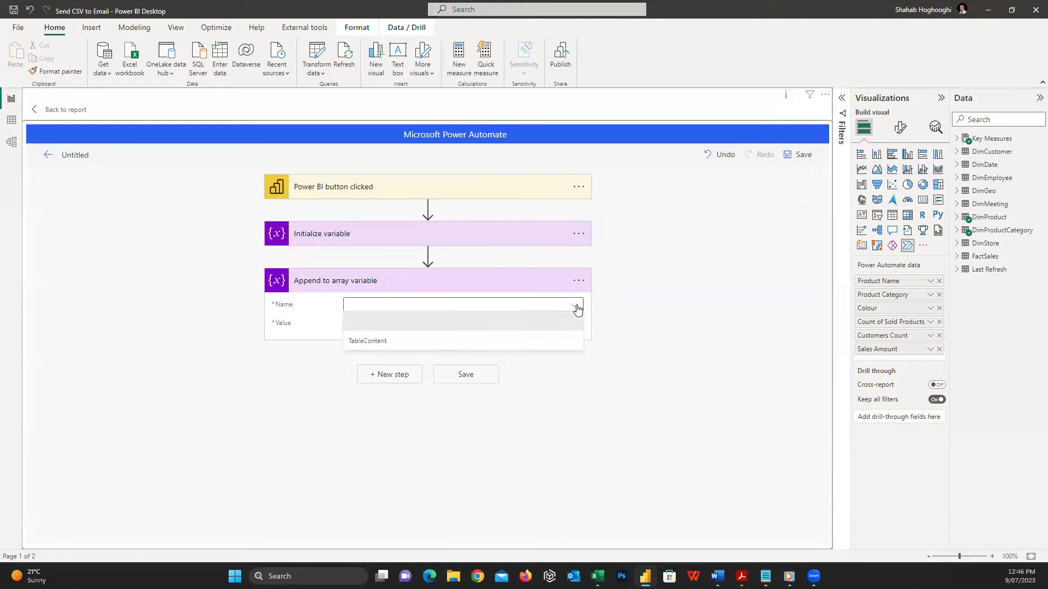
click(471, 344)
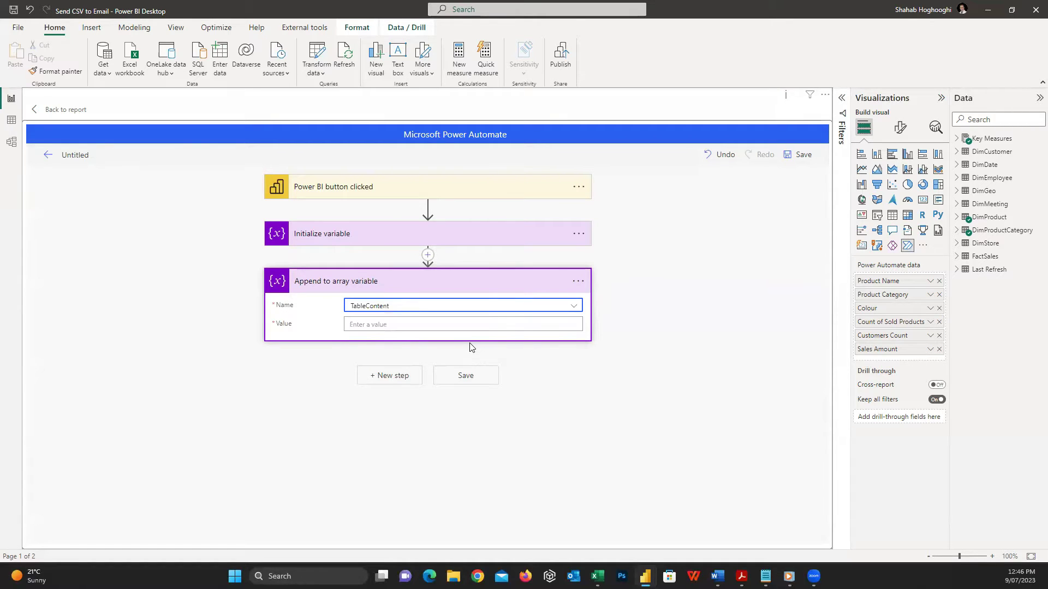
Start the JSON value with a "Product Name" key and bring up the dynamic content list
click(433, 325)
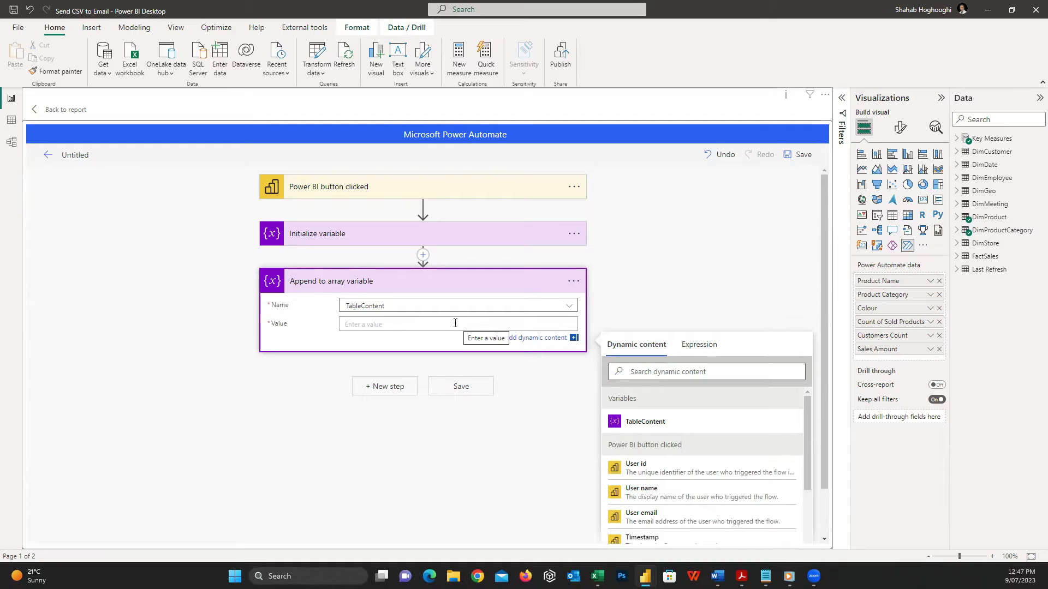
click(455, 324)
key(Return)
text("Pro)
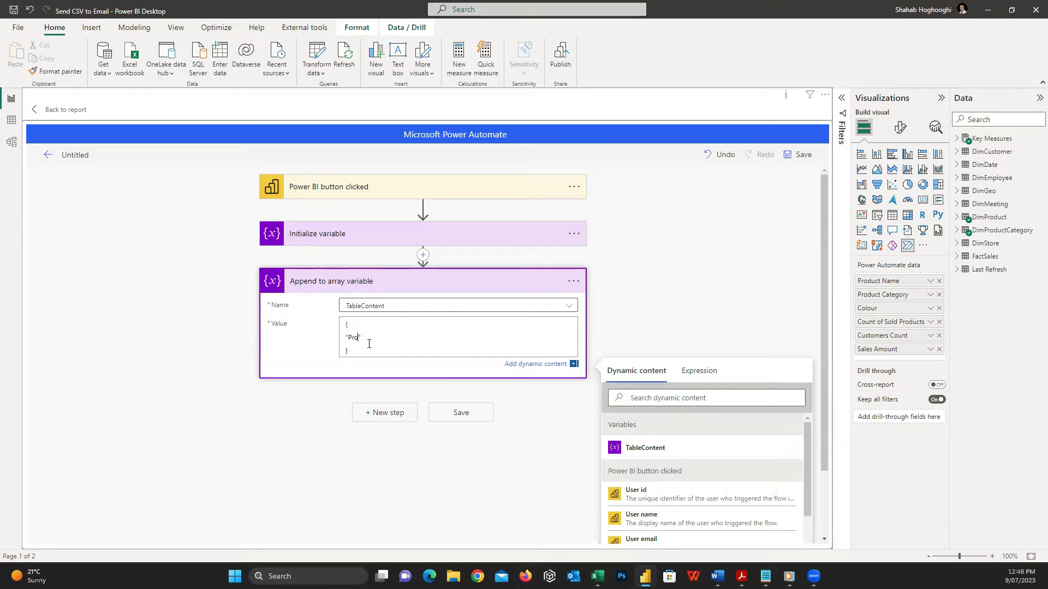
text(duct)
text( Name" : ")
click(400, 337)
text(" : ")
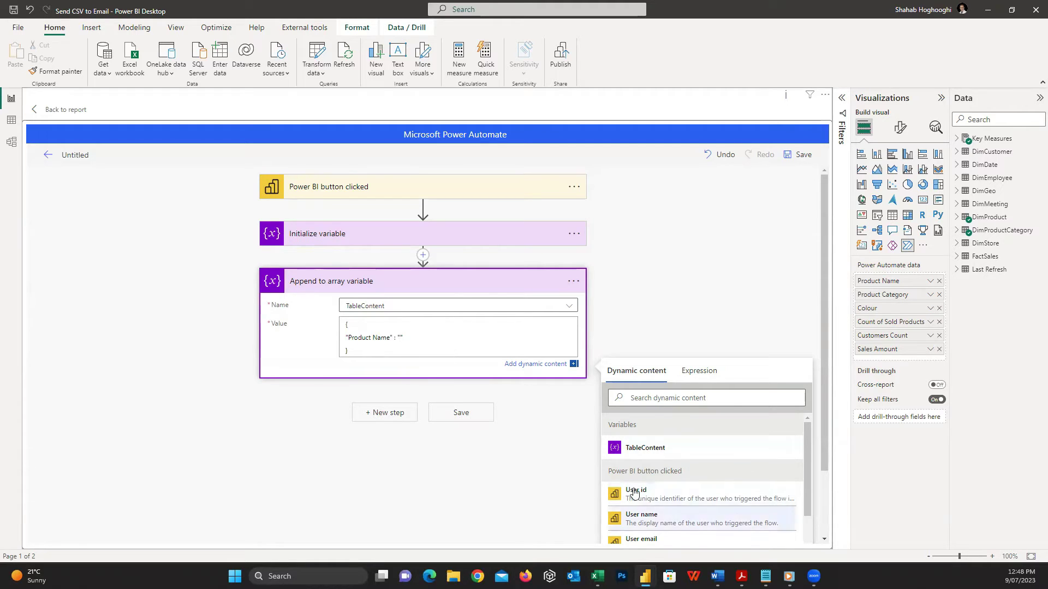
click(531, 371)
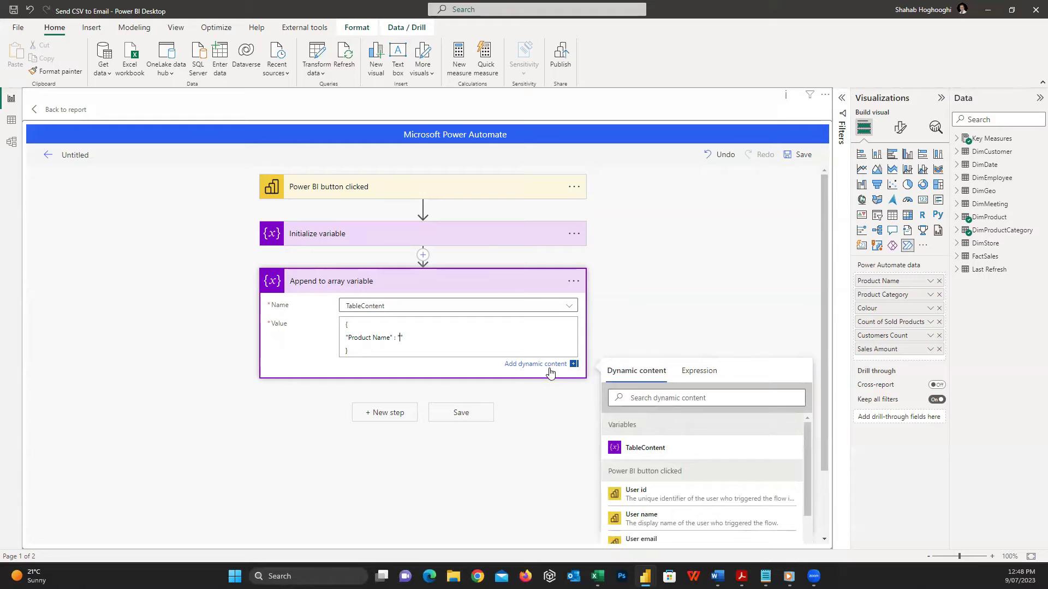
scroll(689, 465, down, 1)
scroll(696, 475, down, 1)
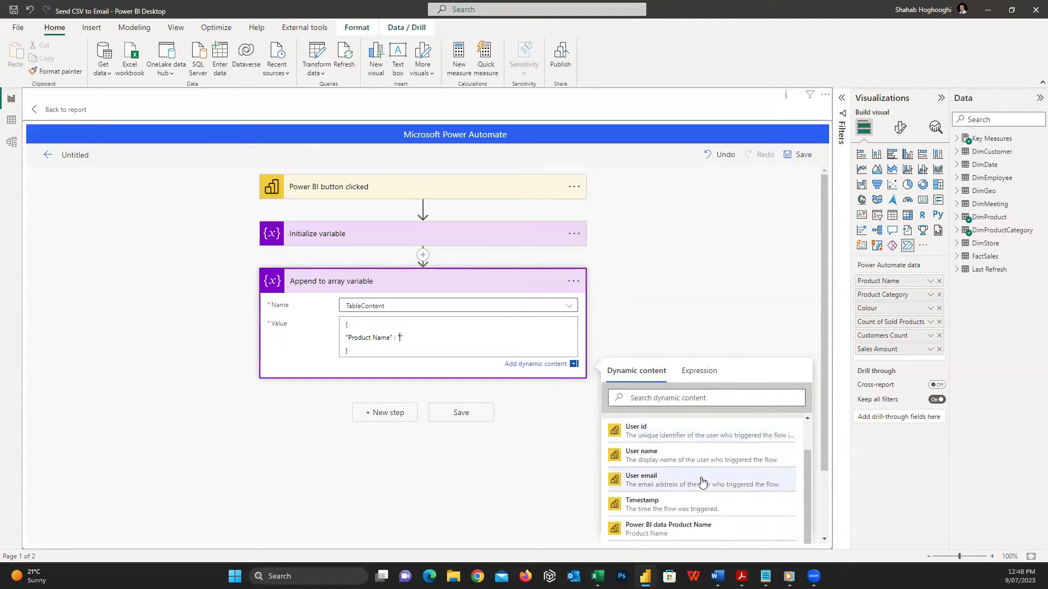
scroll(701, 481, down, 1)
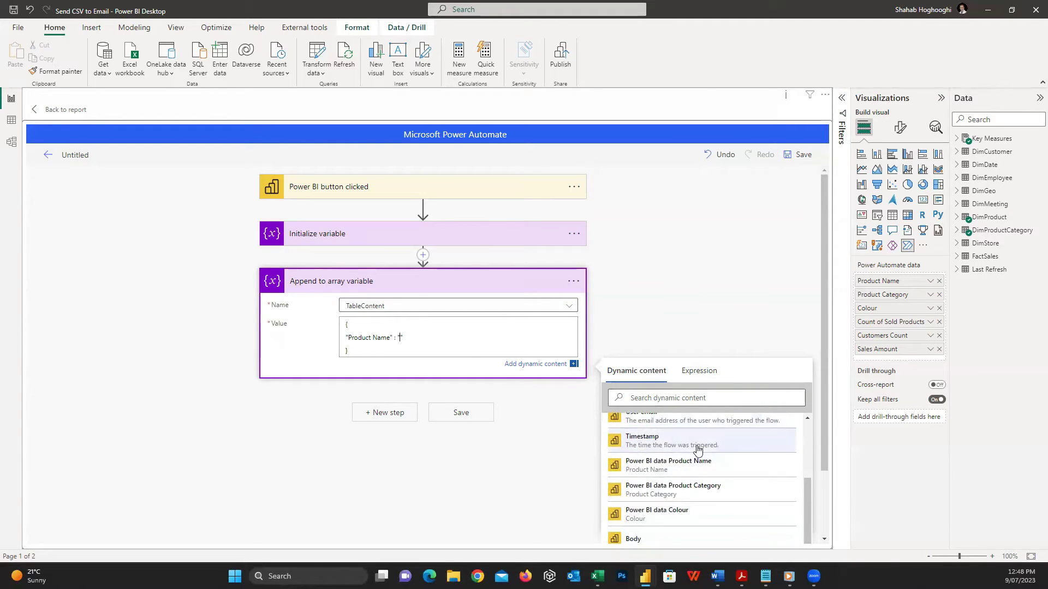
scroll(703, 451, up, 1)
scroll(704, 461, down, 1)
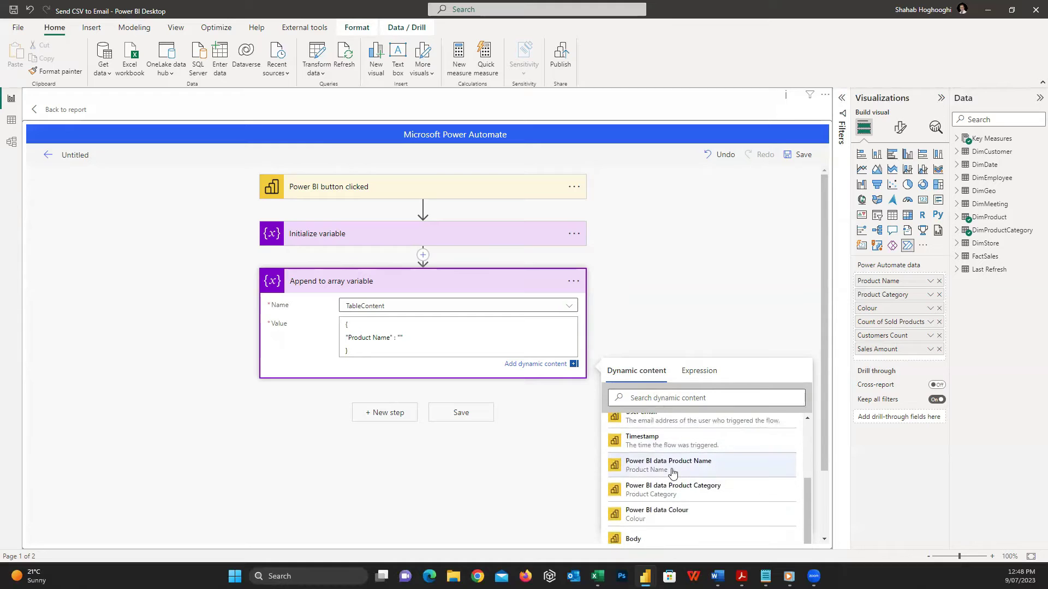
scroll(686, 473, up, 1)
scroll(685, 473, up, 1)
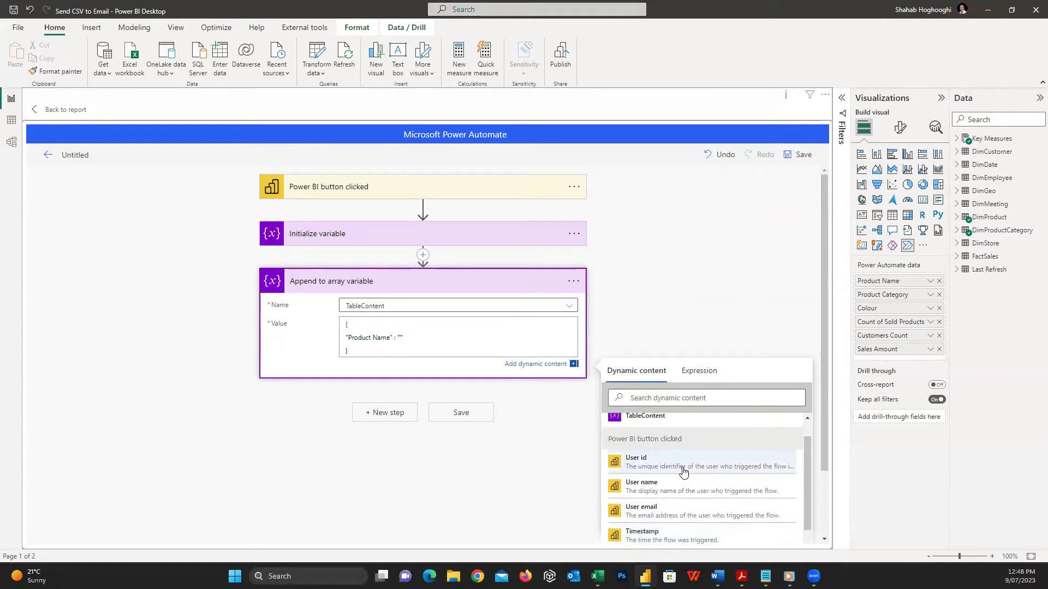
scroll(683, 472, down, 3)
scroll(684, 473, up, 1)
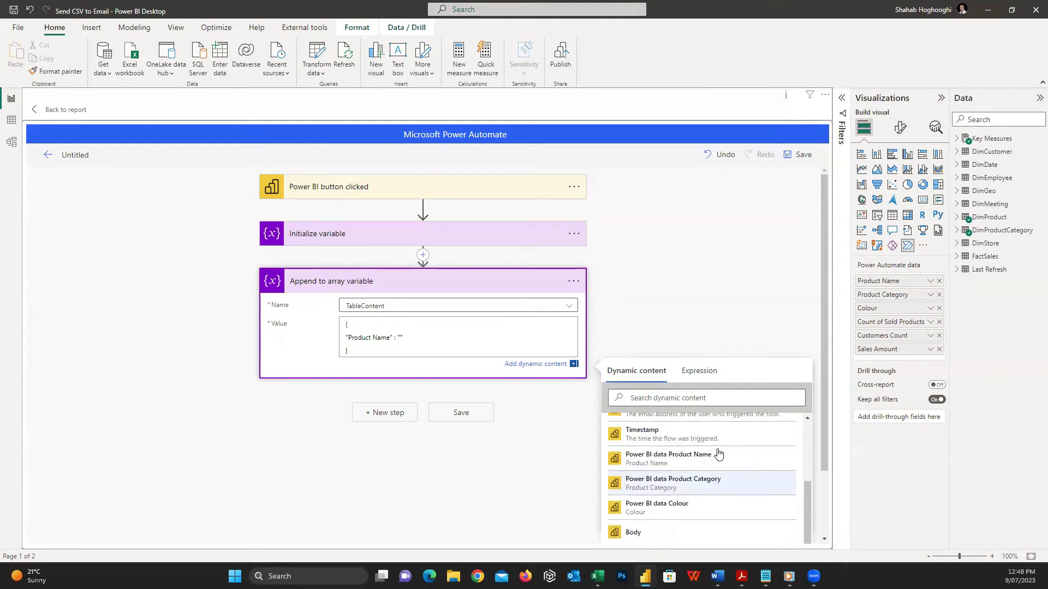
Map Product Name to its Power BI data field and ready the value for the next property
click(697, 470)
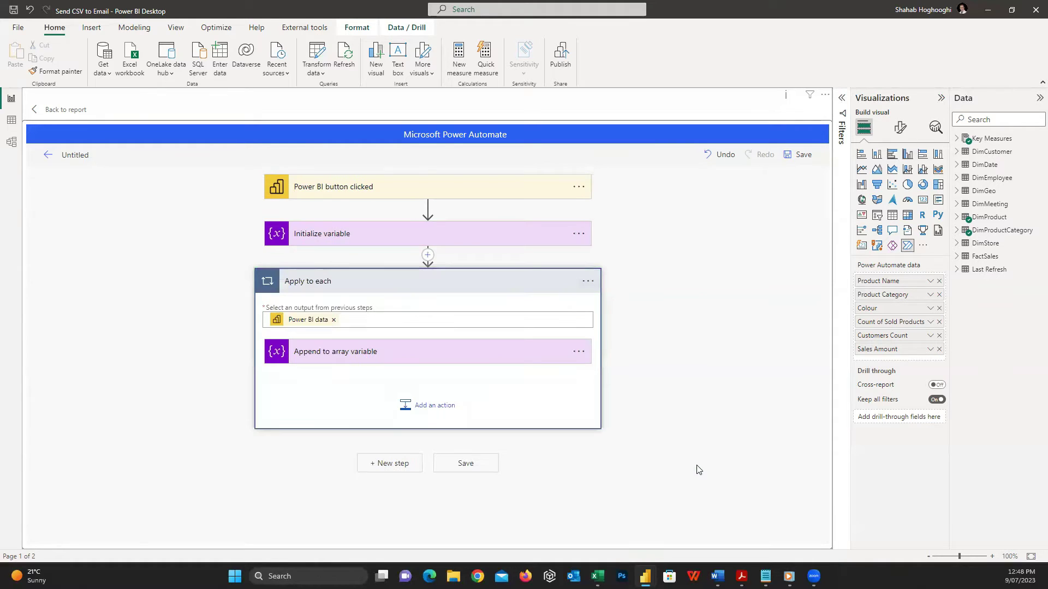
click(434, 322)
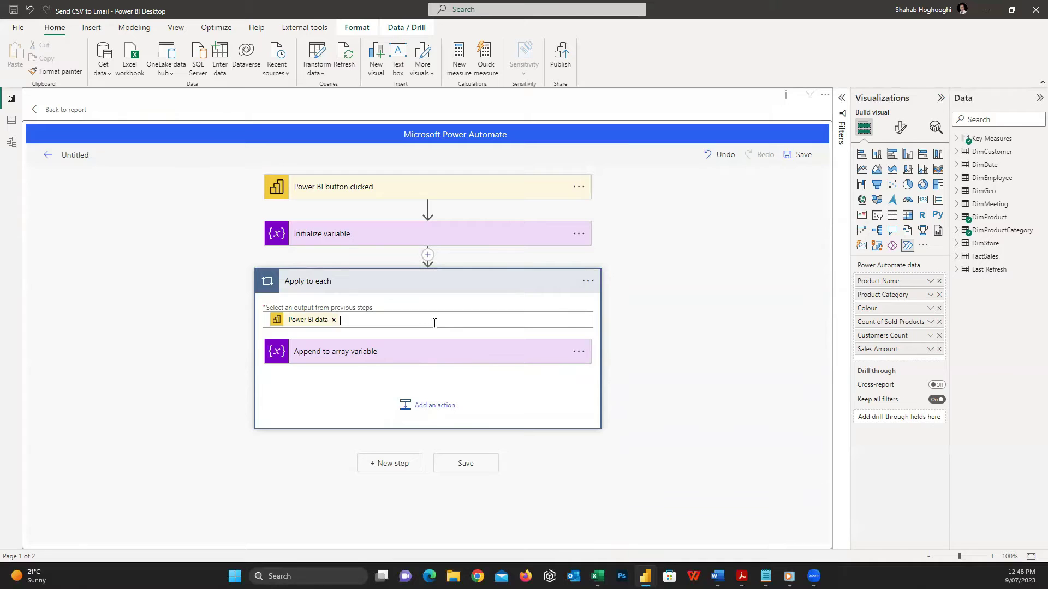
click(461, 363)
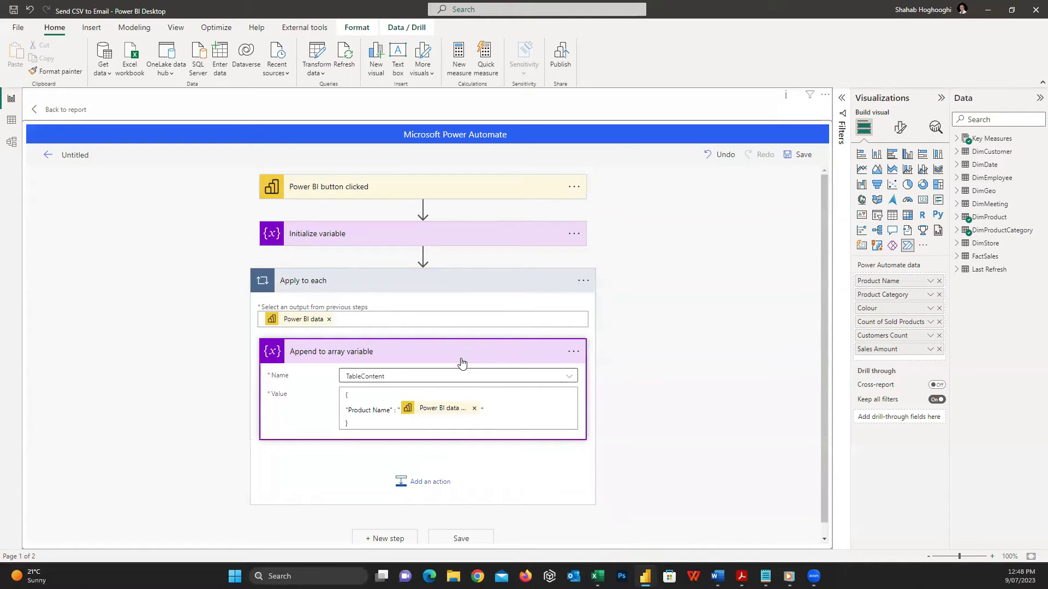
click(493, 408)
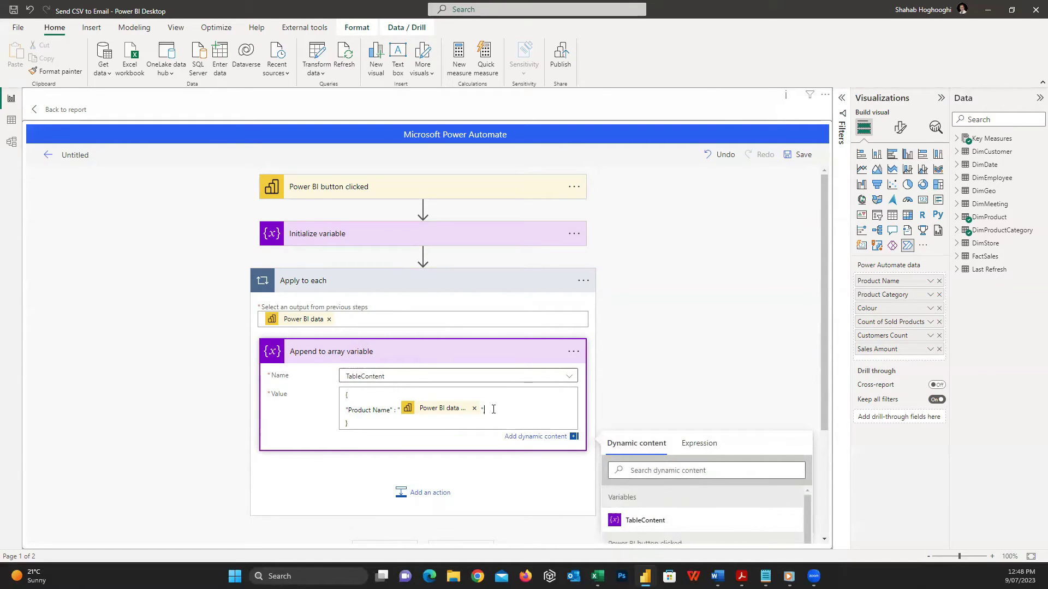
key(BackSpace)
text(,)
key(Return)
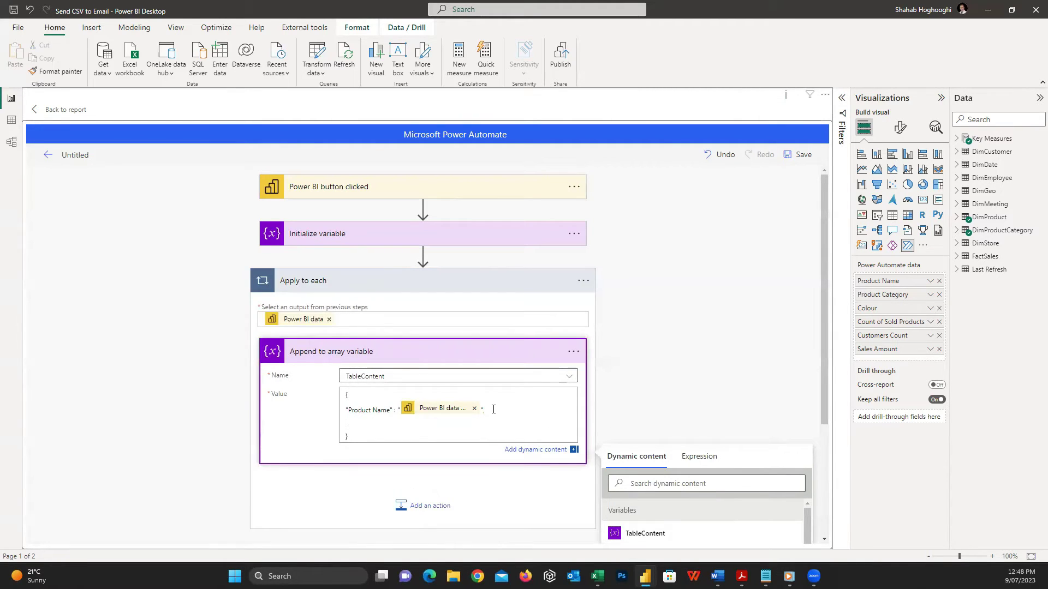
text("")
text(Categor)
scroll(493, 408, down, 2)
Map Product Category and Colour to their Power BI data fields
click(671, 534)
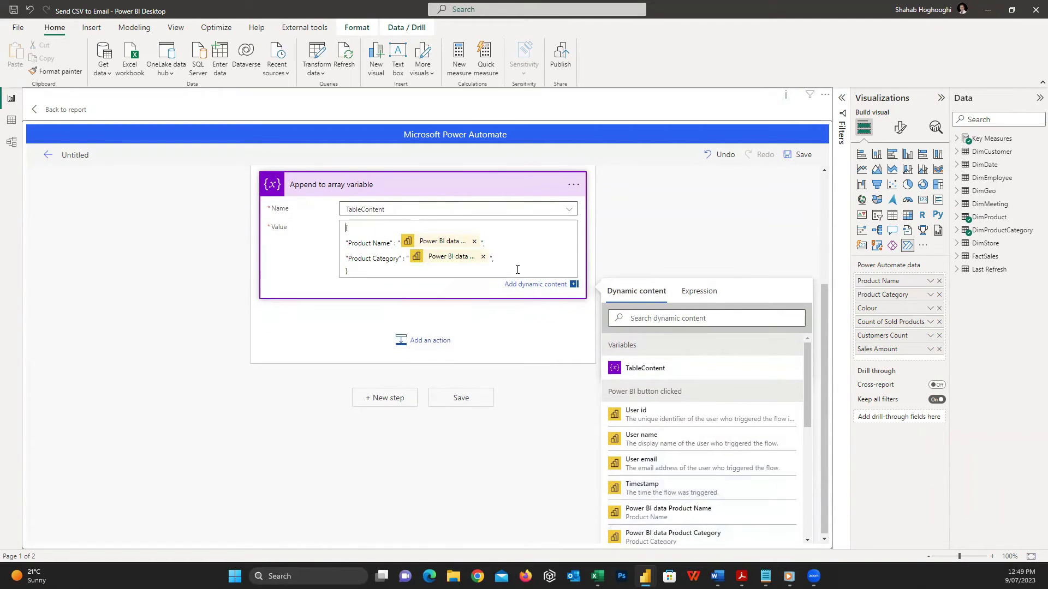
key(Return)
text("")
key(Left)
text(Colou)
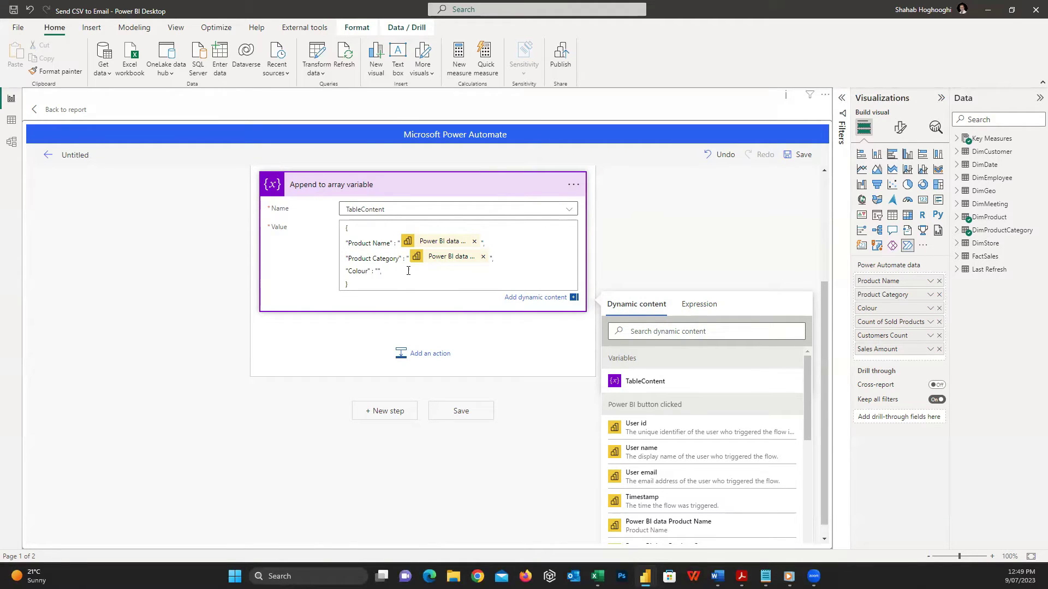
scroll(720, 459, down, 1)
click(737, 481)
click(481, 272)
key(Return)
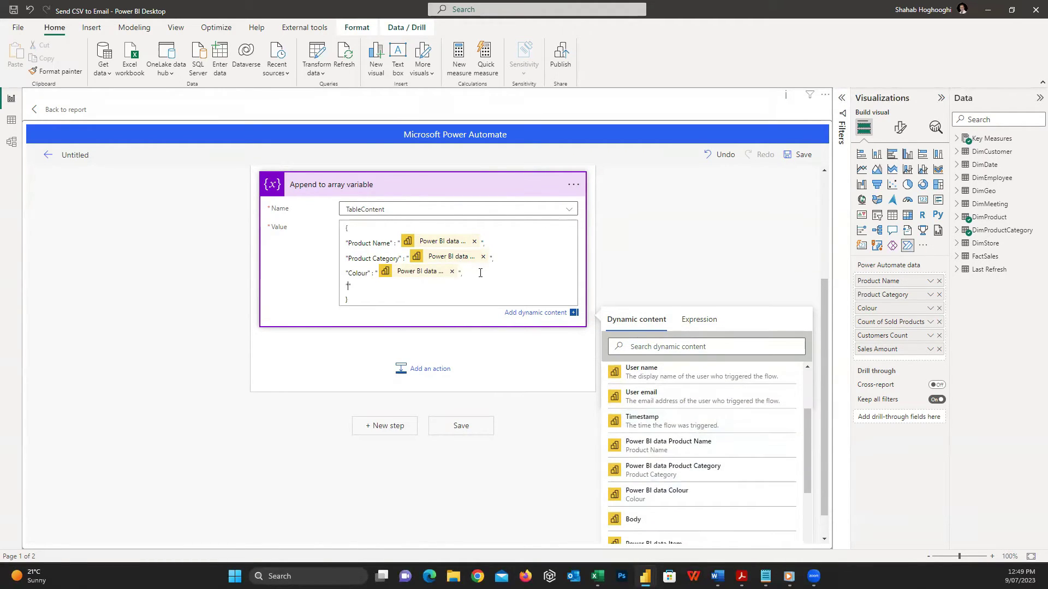
text("Sold )
text(Products" :)
scroll(704, 459, down, 3)
Map Sold Products, Customer Count and Sales Amount to their Power BI data fields and finish the value
click(682, 491)
text(,)
key(Return)
text(")
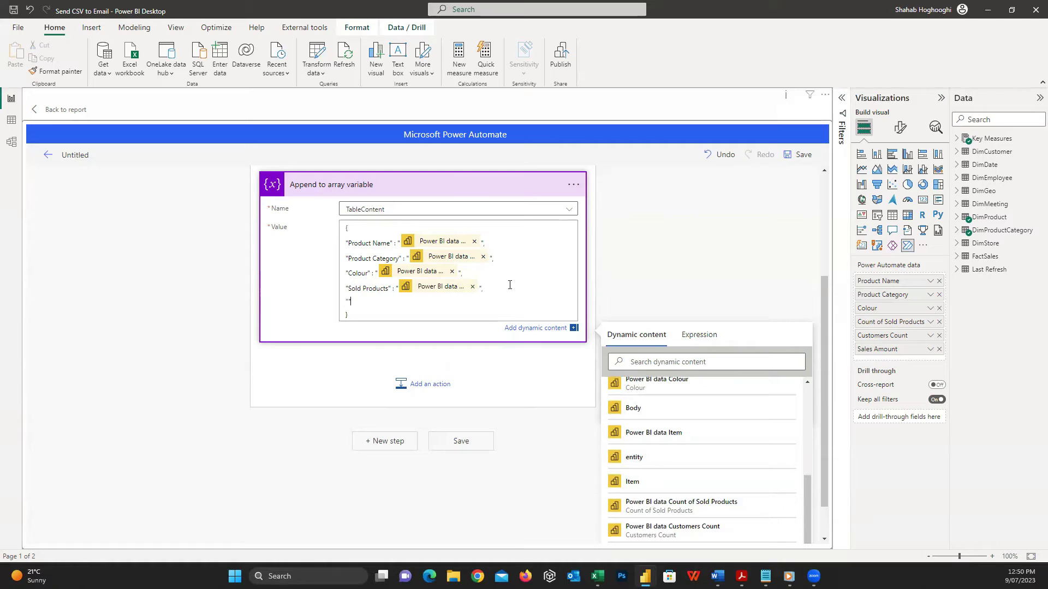
text(Customer CV)
scroll(725, 499, down, 1)
click(724, 496)
text(,)
key(Return)
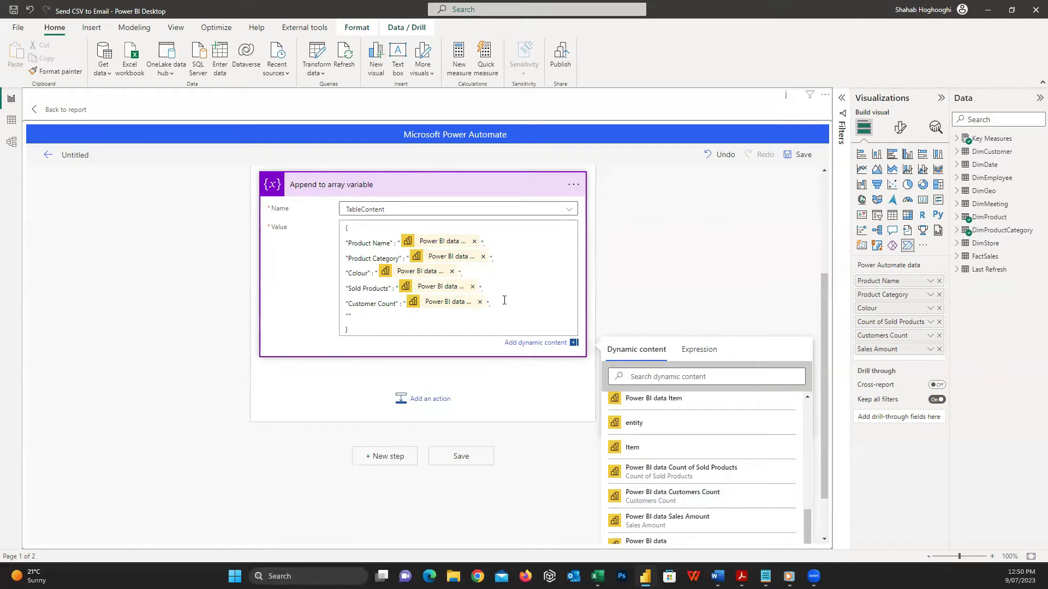
text(Sales Amount" :)
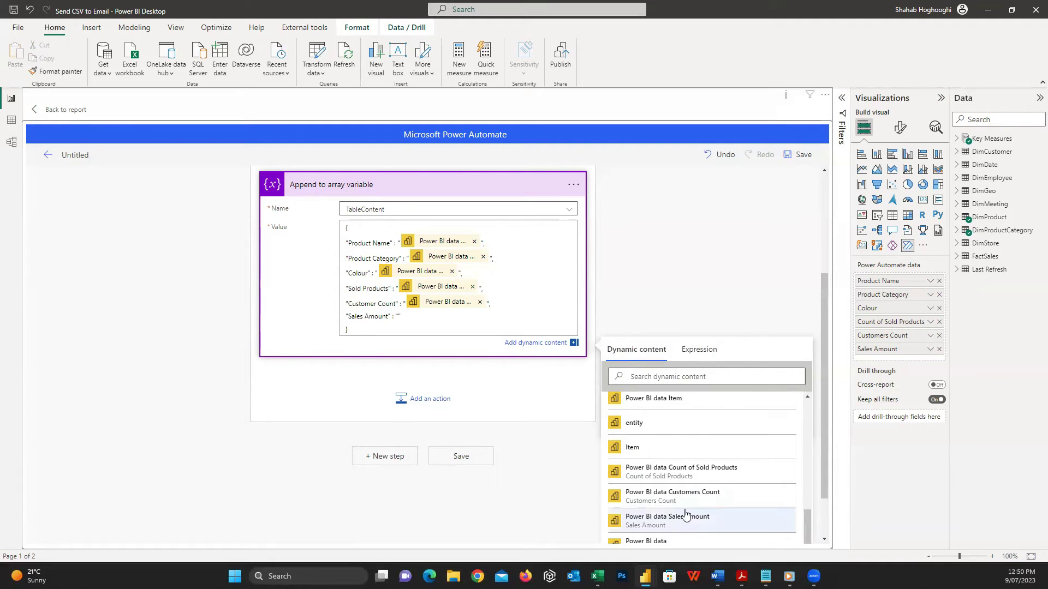
click(692, 518)
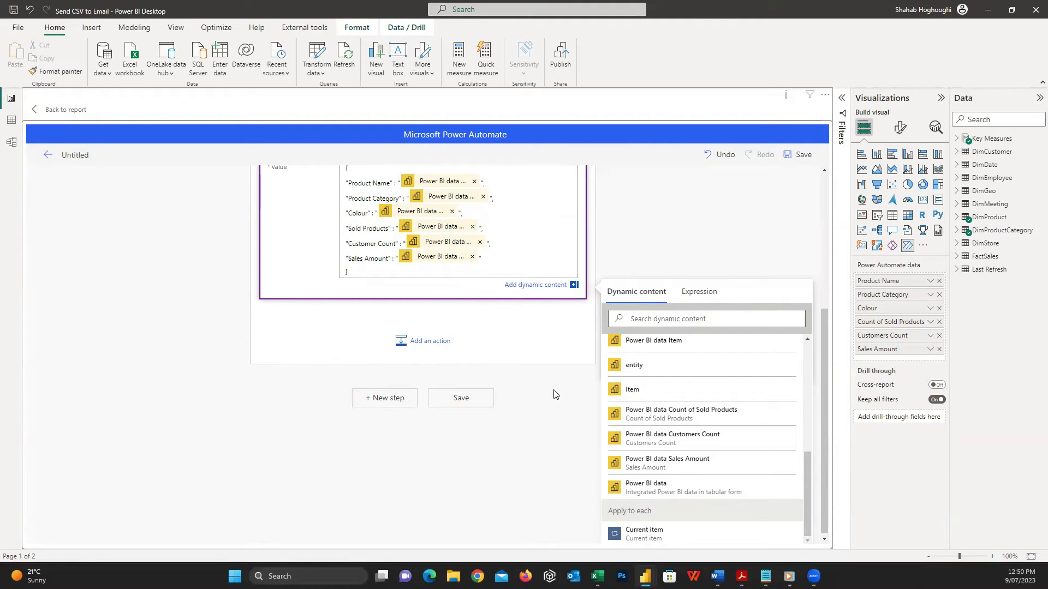
click(567, 420)
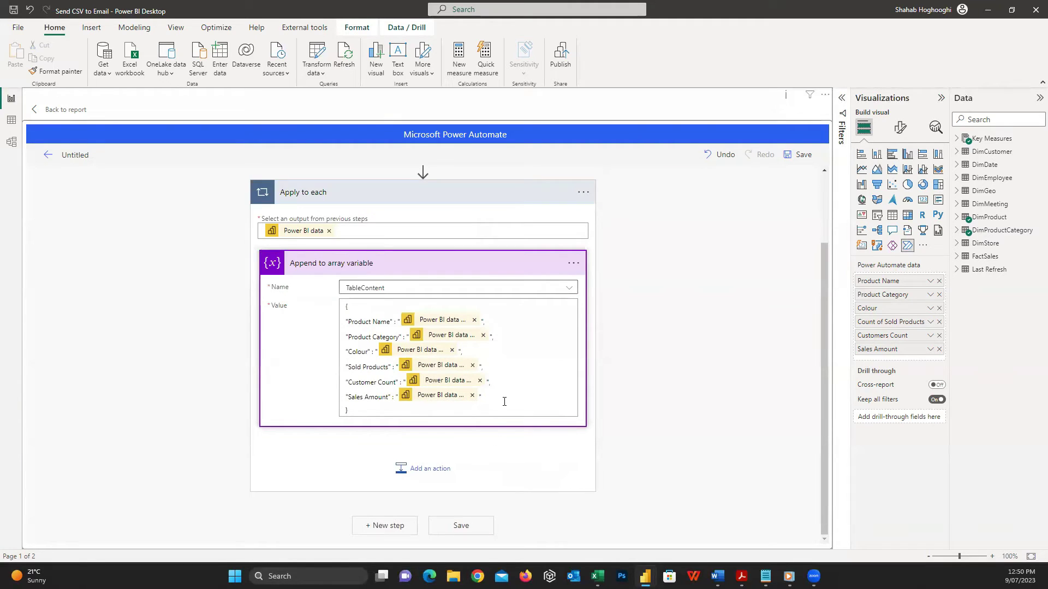
scroll(573, 516, down, 1)
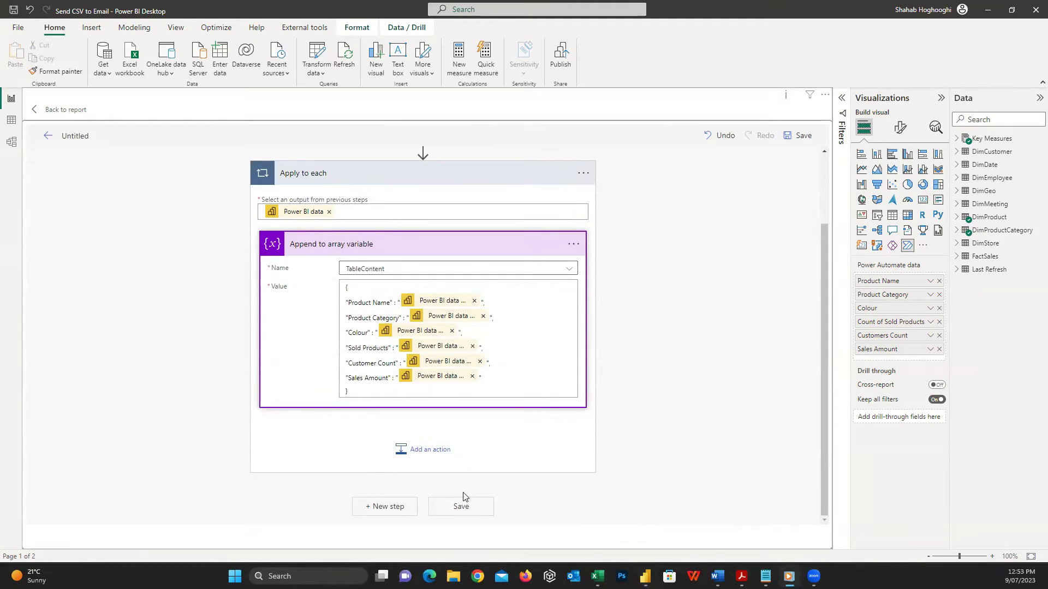
Add a Create CSV table step after the loop with From set to the TableContent variable
click(391, 506)
text(create csv)
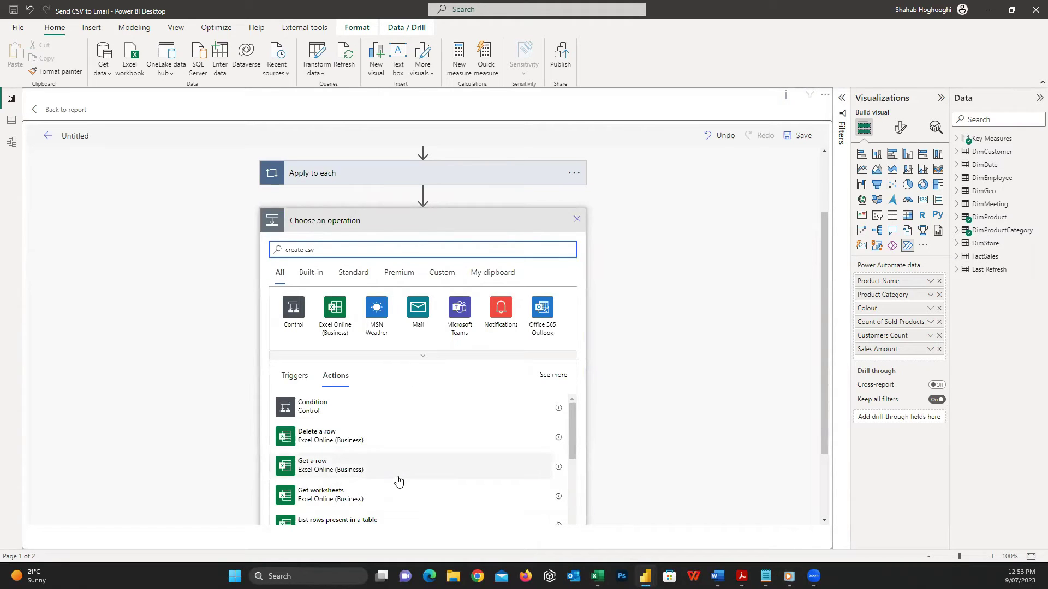
text( table)
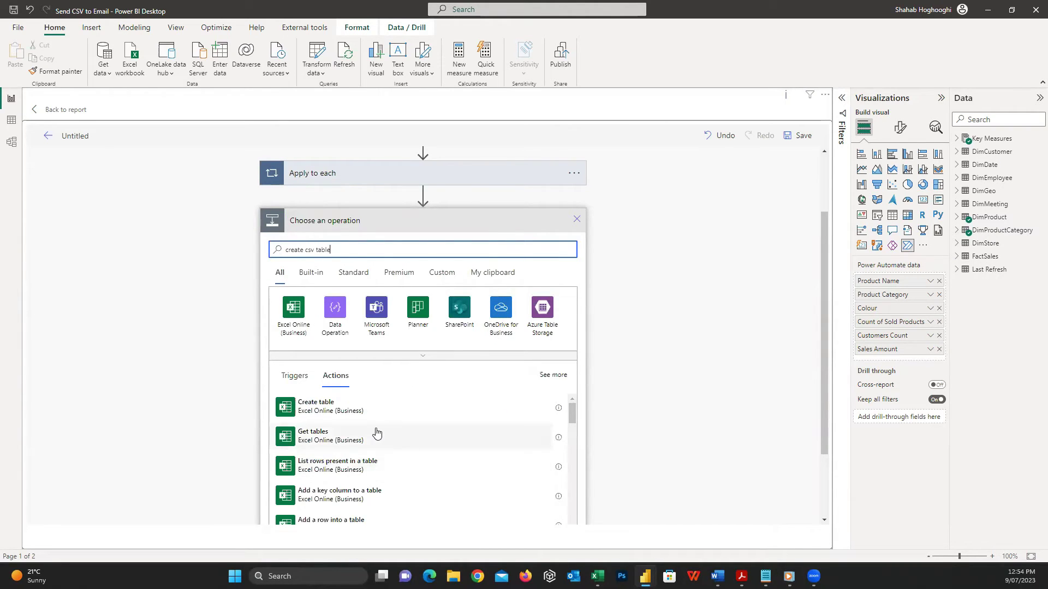
click(362, 502)
click(420, 334)
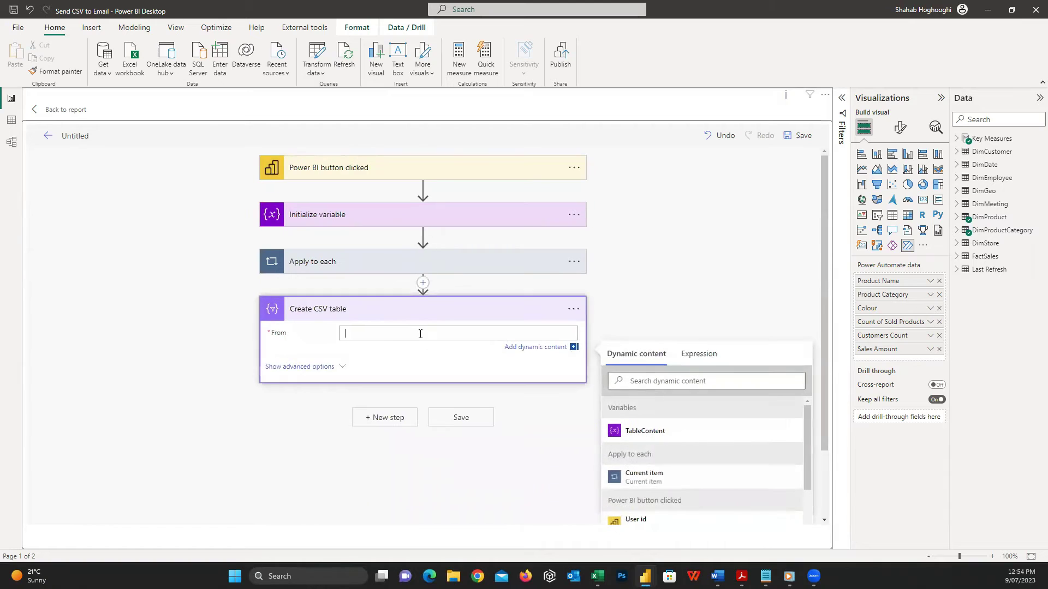
click(695, 434)
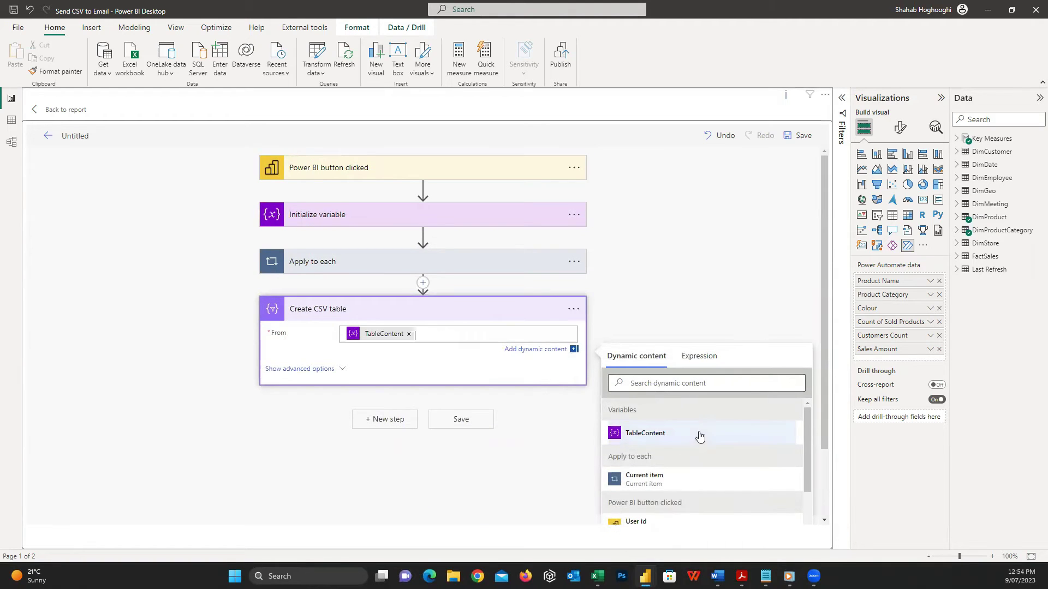
click(529, 484)
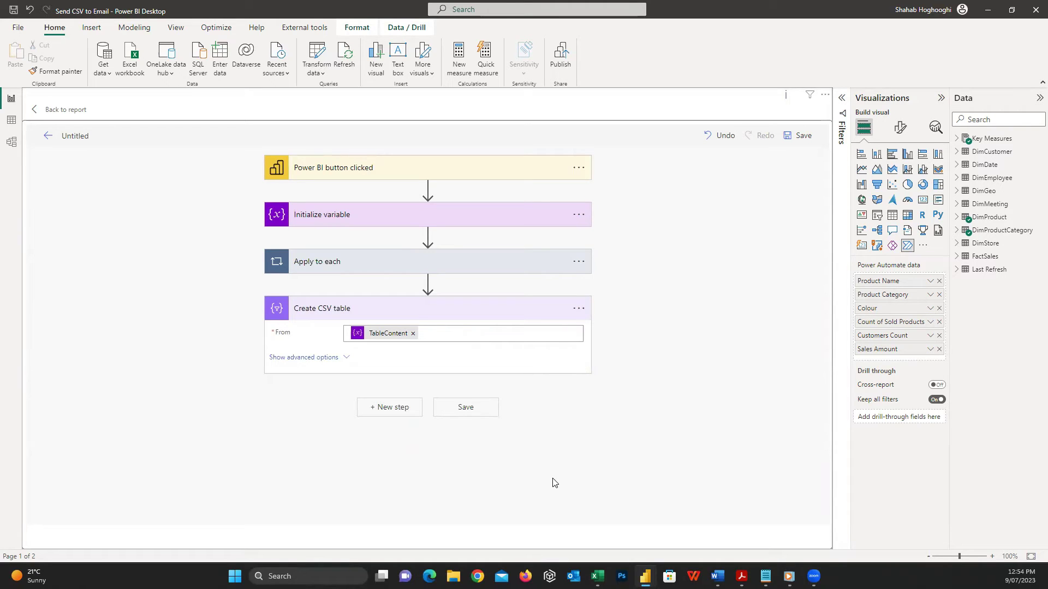
Add a Send an email (V2) step addressed to the User email of whoever clicked
click(400, 410)
text(send an email)
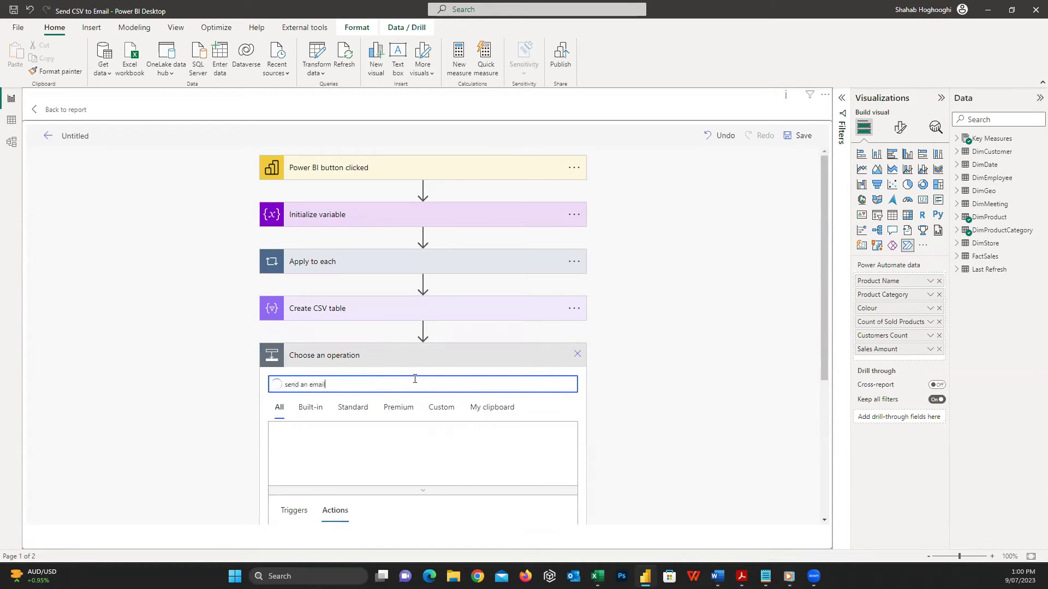
scroll(414, 379, down, 3)
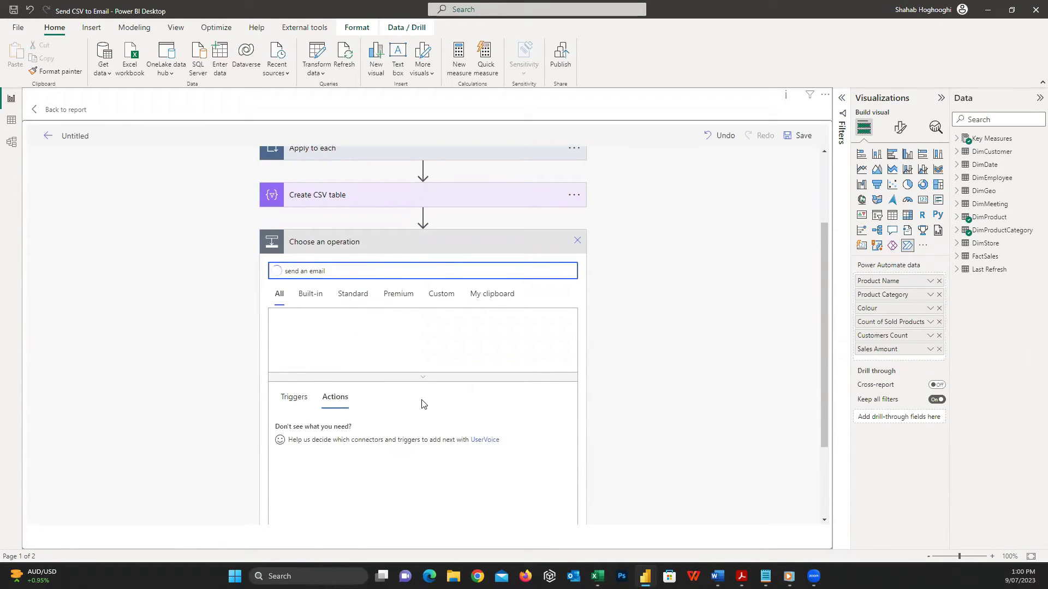
click(344, 466)
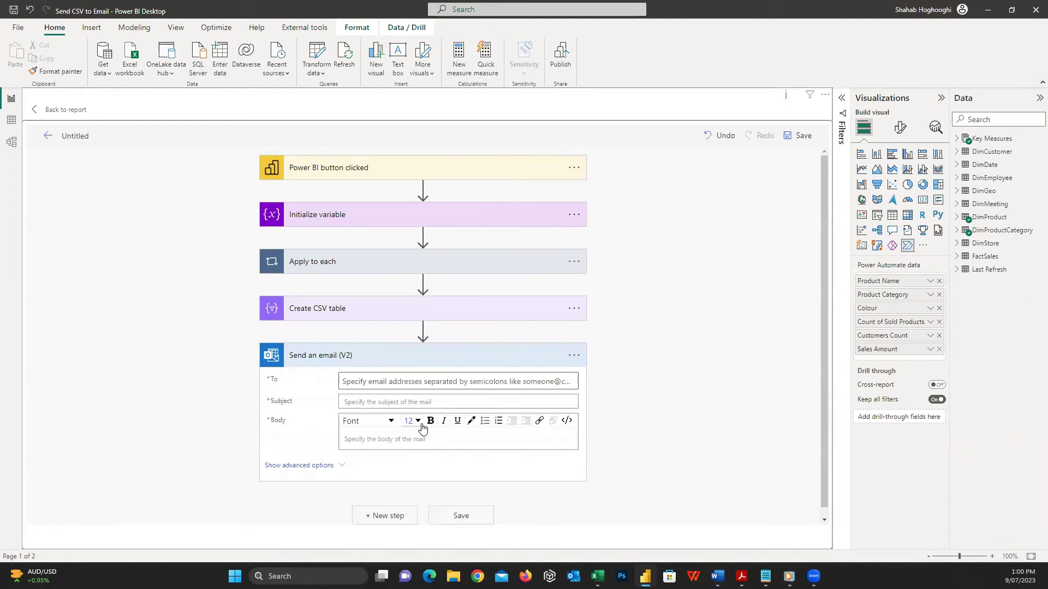
click(366, 382)
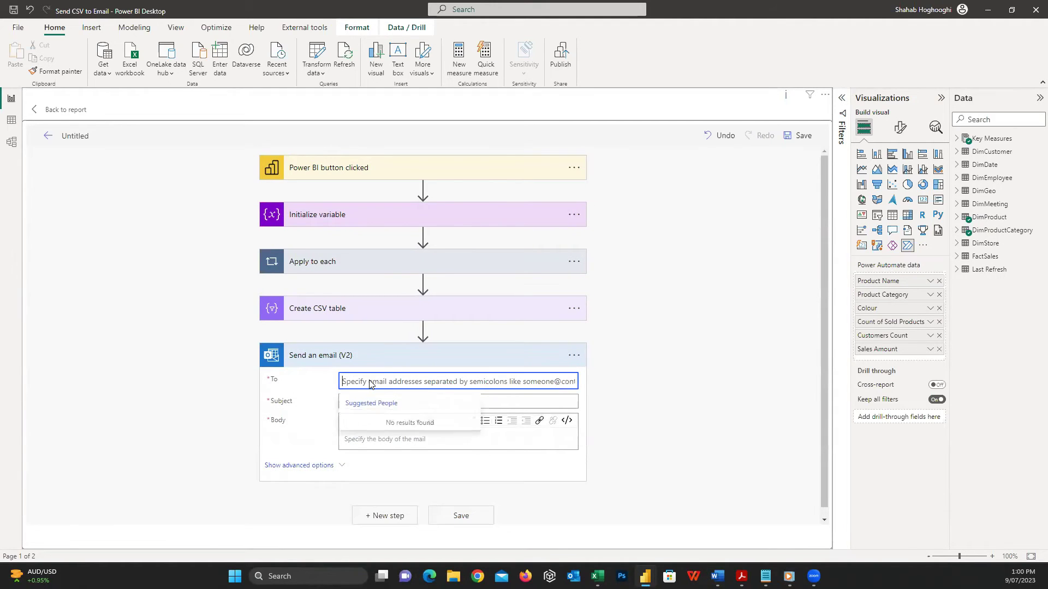
click(539, 415)
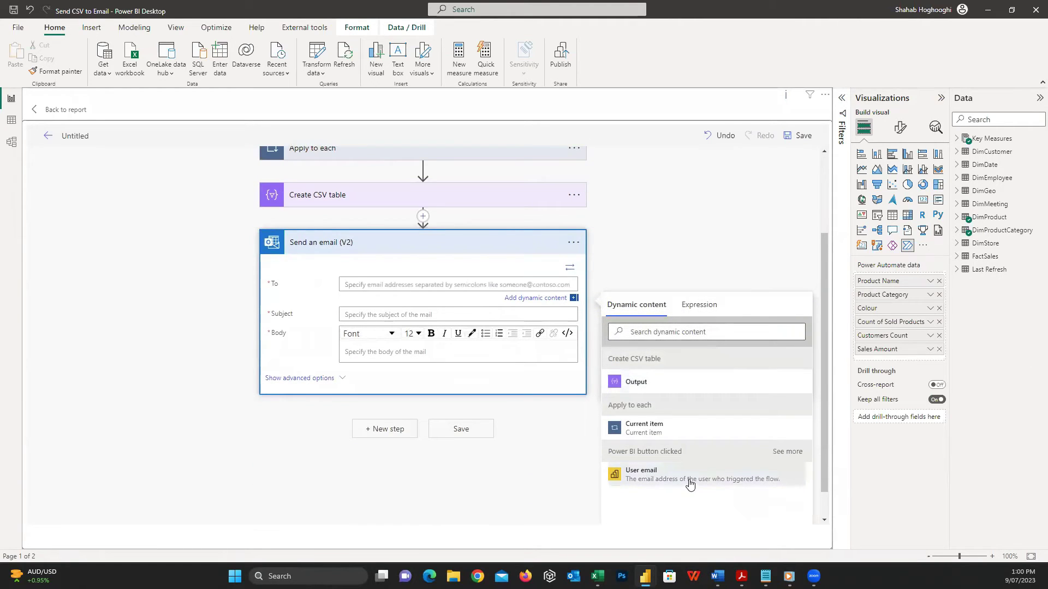
click(689, 483)
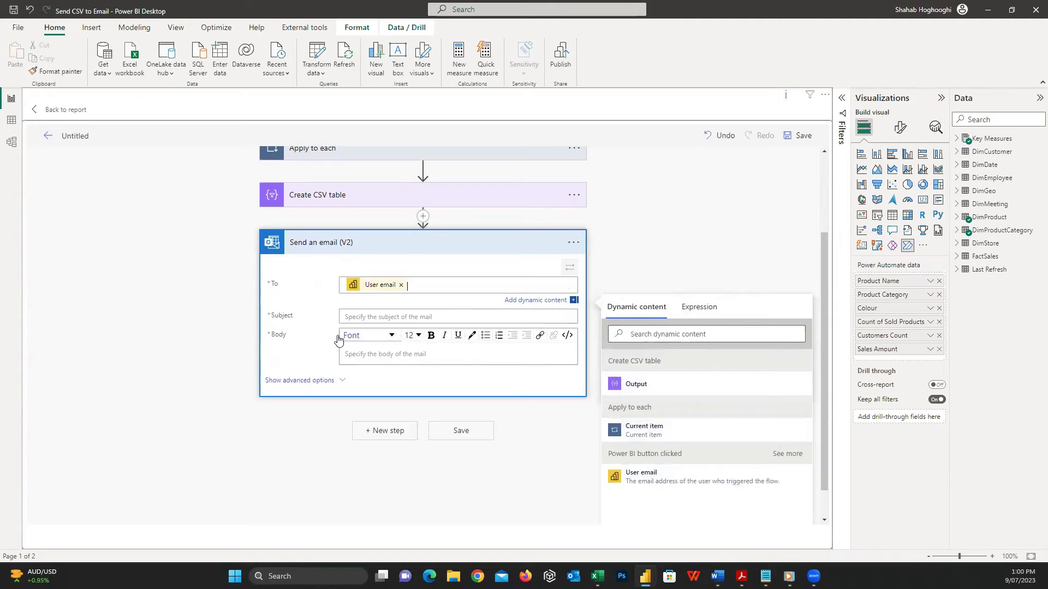
Set the subject to Sales Table and paste the prepared message into the body
click(391, 317)
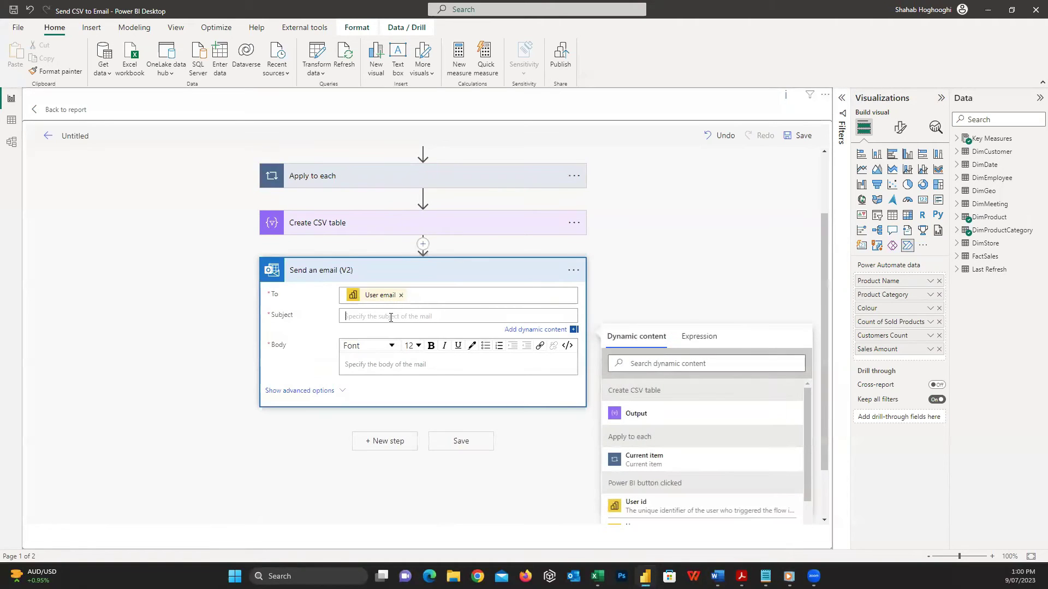
text(Sales Table)
click(366, 373)
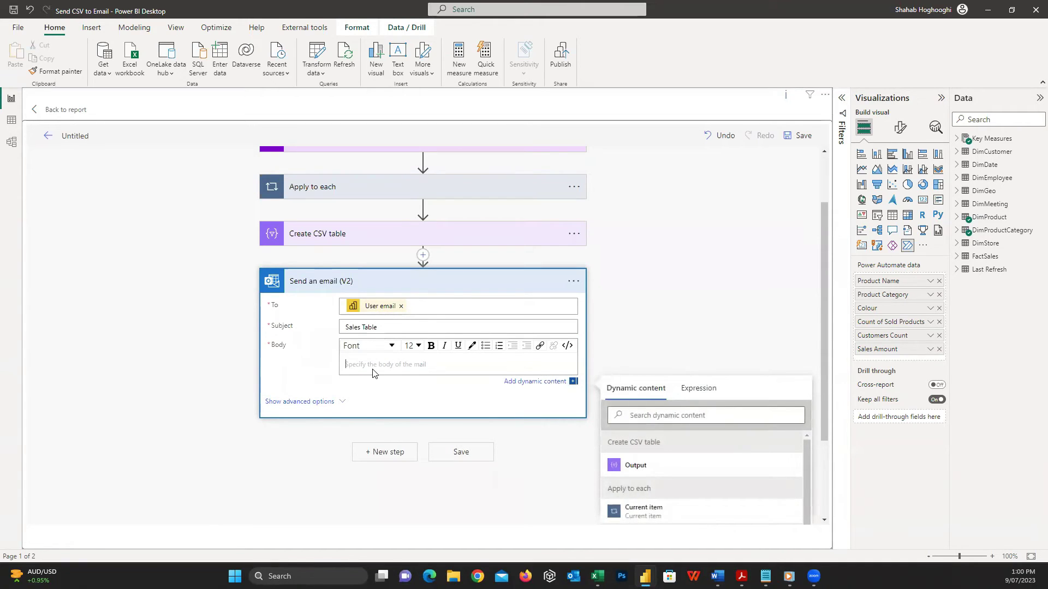
text(Hi,  Please find attached sales table CSV file to analyse.  Cheers, Power BI team)
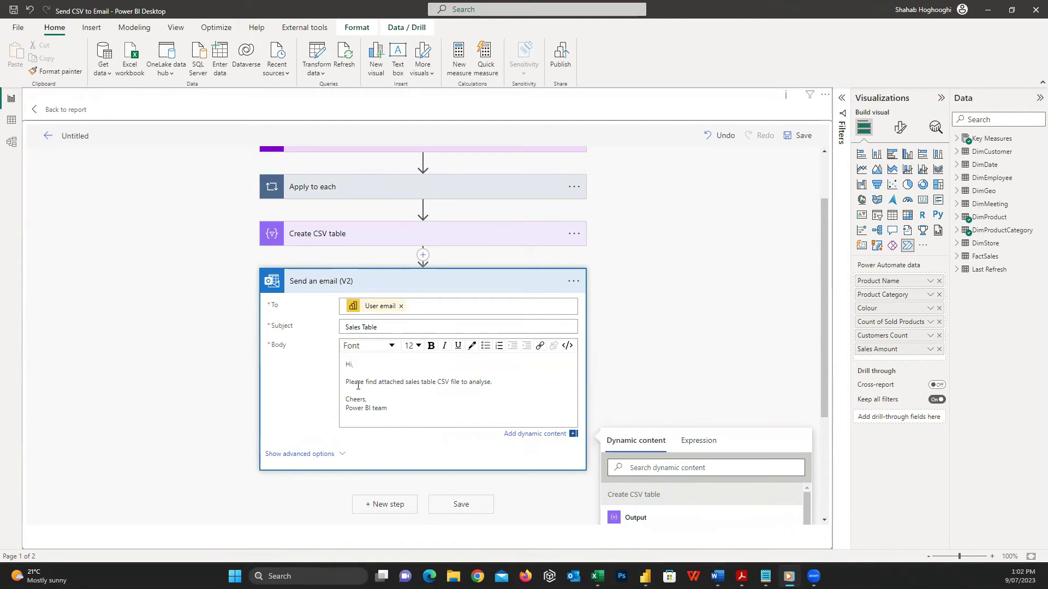
Under advanced options, attach the Create CSV table Output as SalesTable.csv, then save the flow
click(344, 453)
scroll(390, 455, down, 2)
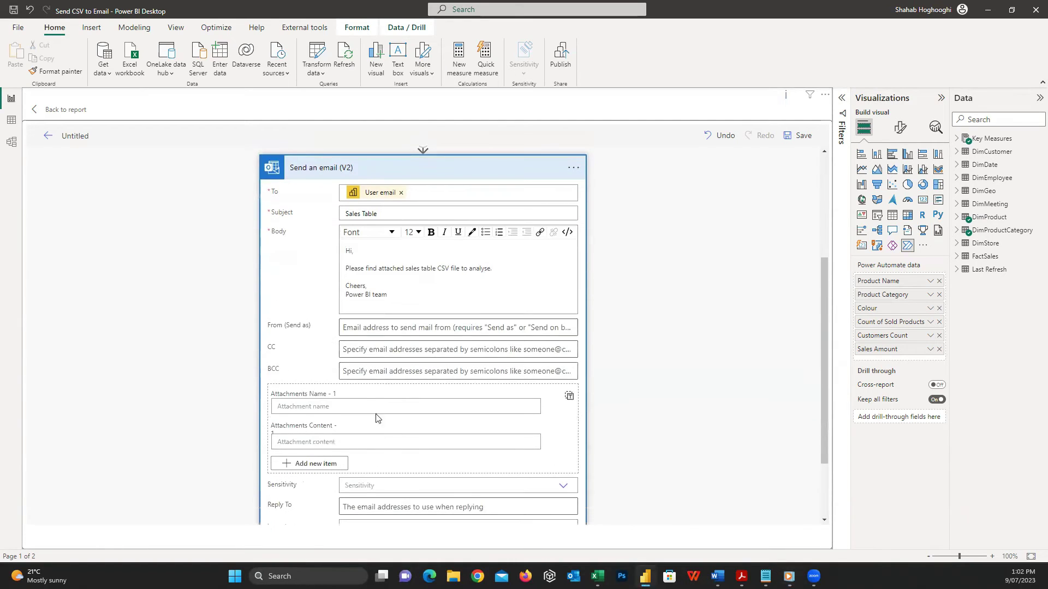
click(363, 350)
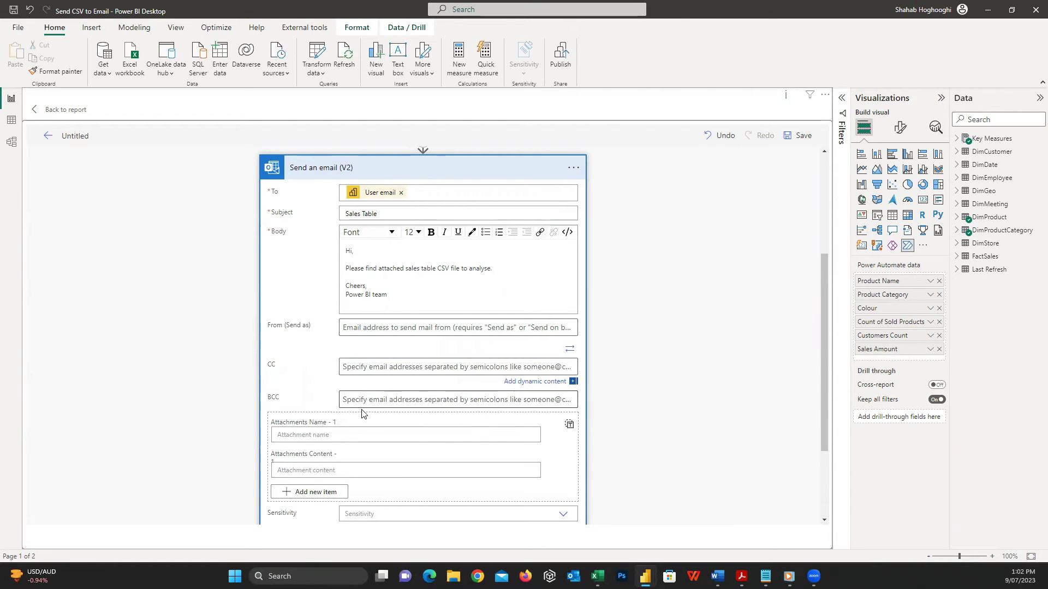
scroll(344, 395, down, 3)
click(338, 312)
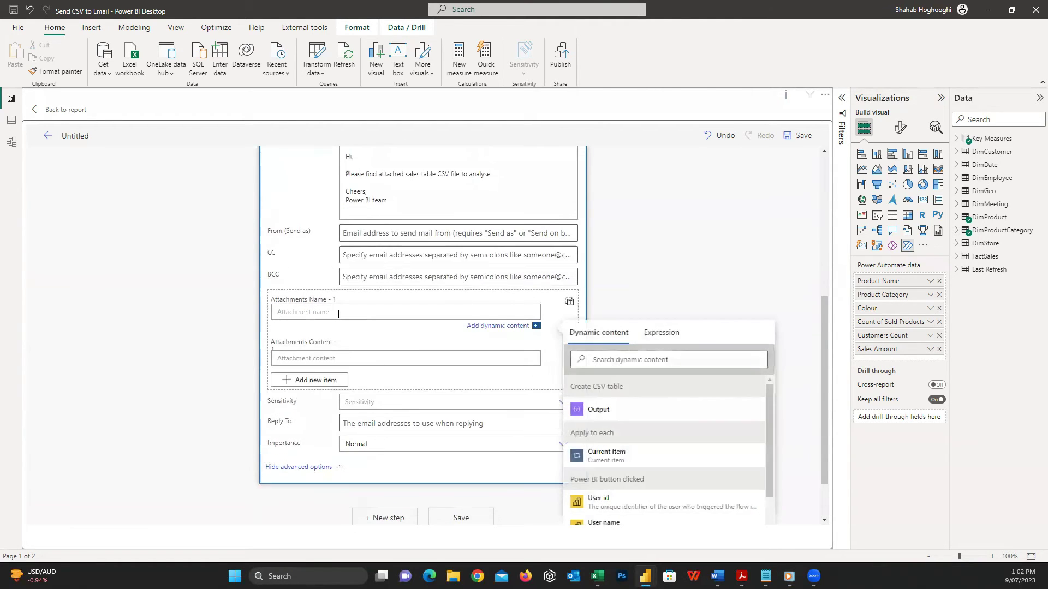
text(SalesTable.csv)
click(346, 360)
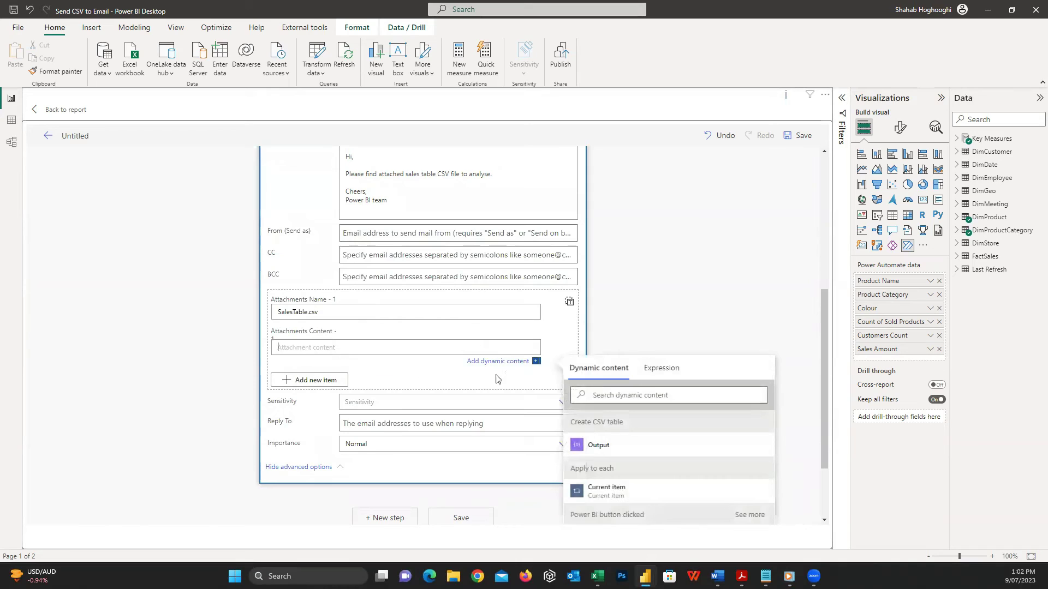
click(639, 448)
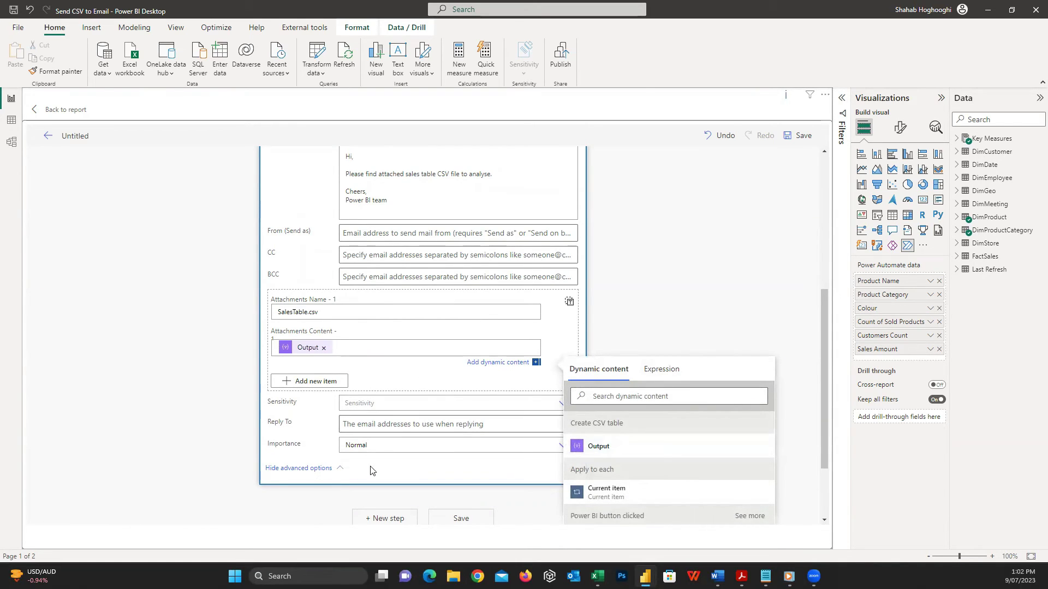
click(468, 517)
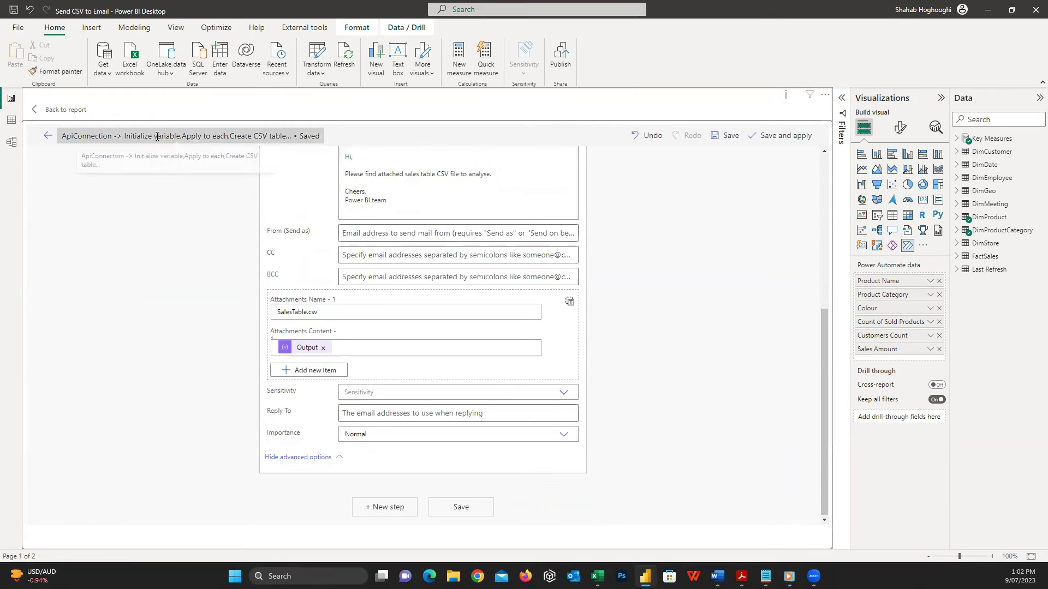
Name the flow 'Create CSV file', save and apply it to the button, and return to the report
click(158, 136)
text(Create)
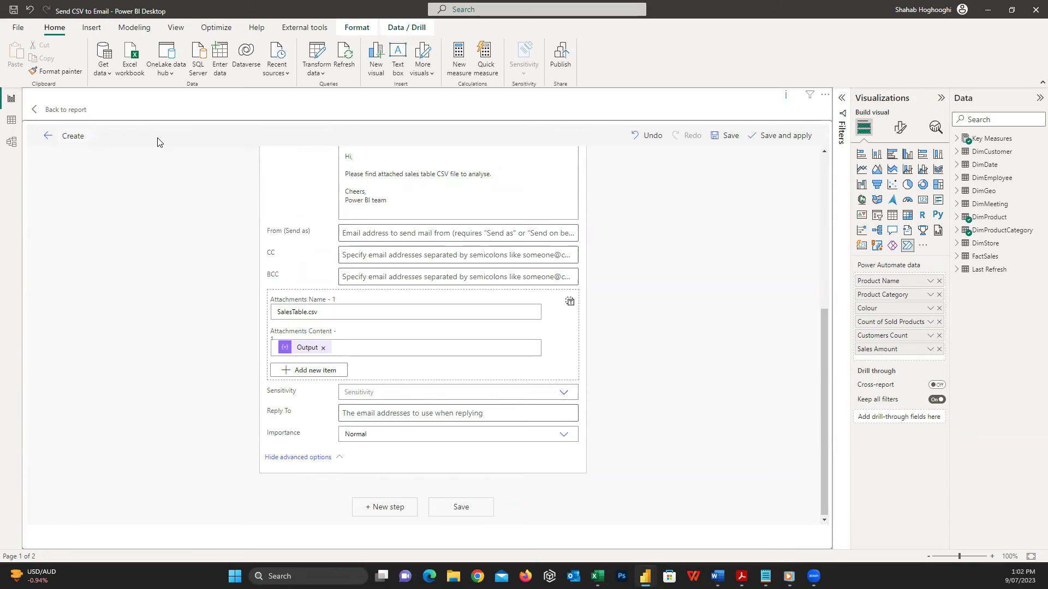
text( CSV file)
click(788, 137)
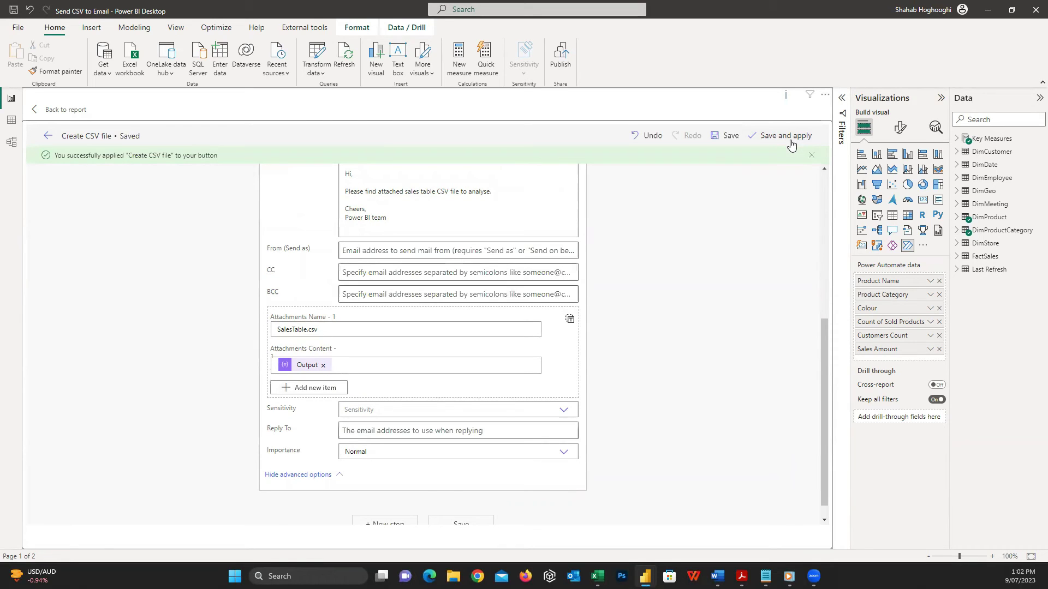
click(69, 112)
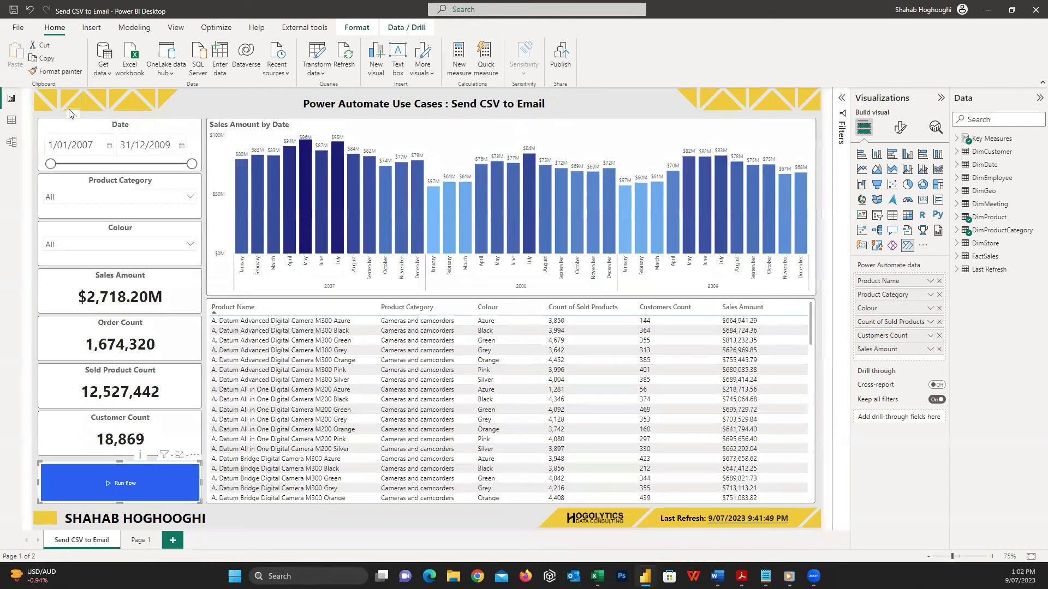
click(352, 491)
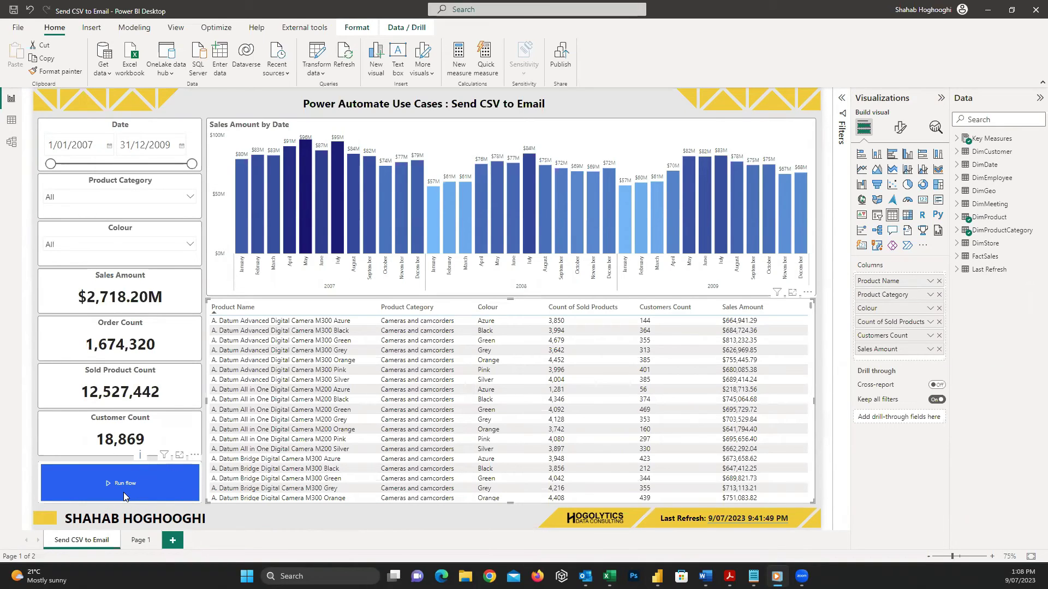
Toggle the Product Category slicer to Computers and clear it again to show all categories
click(900, 128)
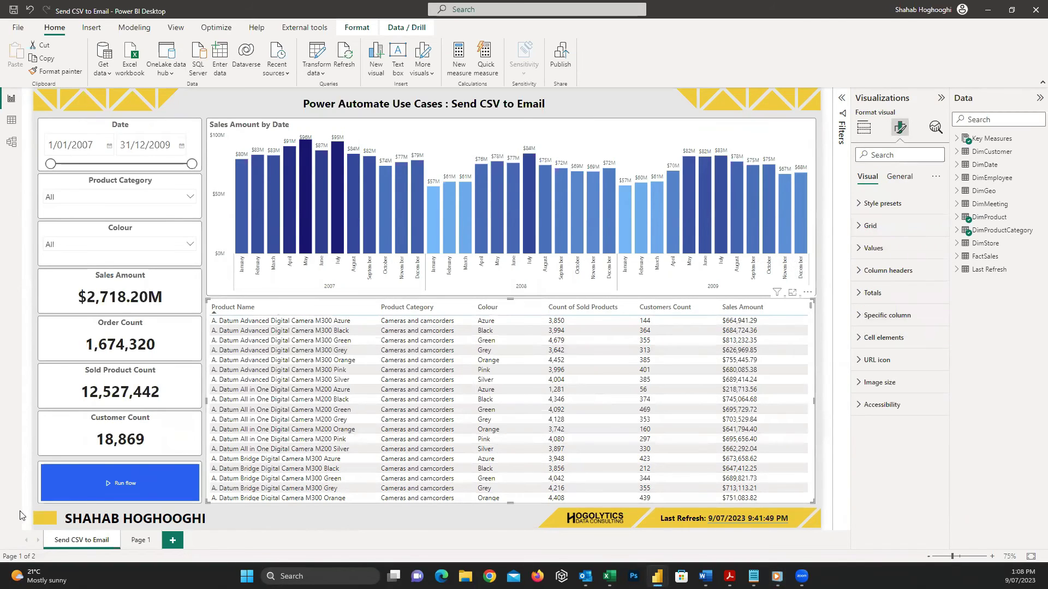
mouse_move(152, 443)
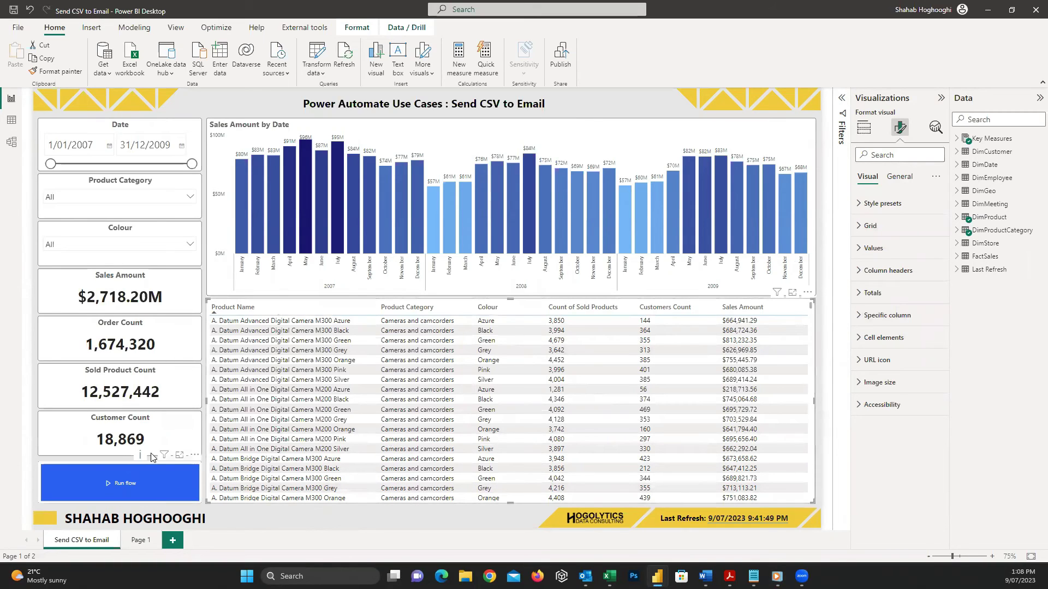
click(142, 198)
click(87, 254)
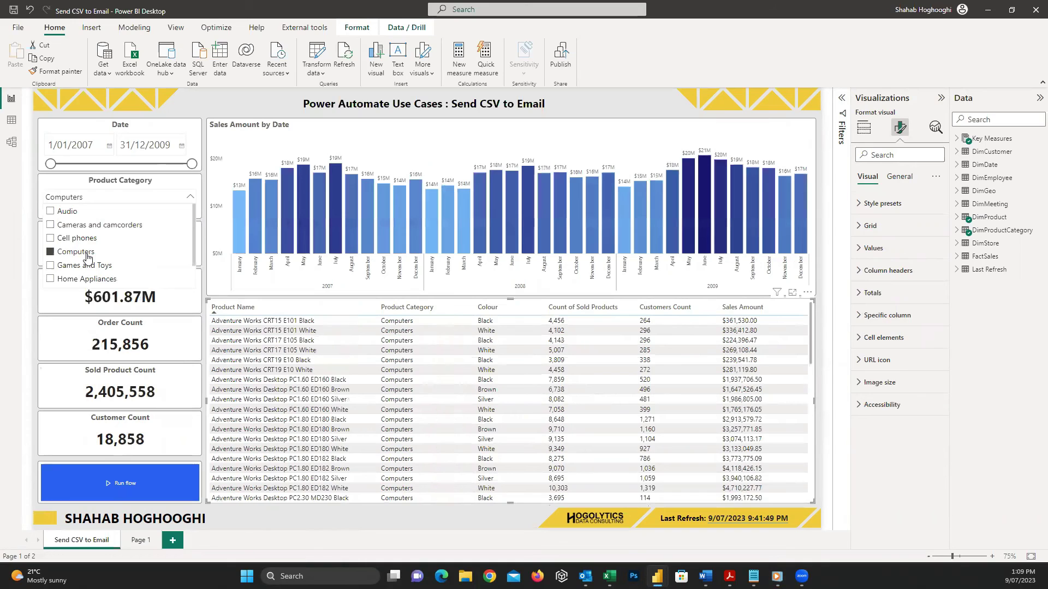
click(87, 256)
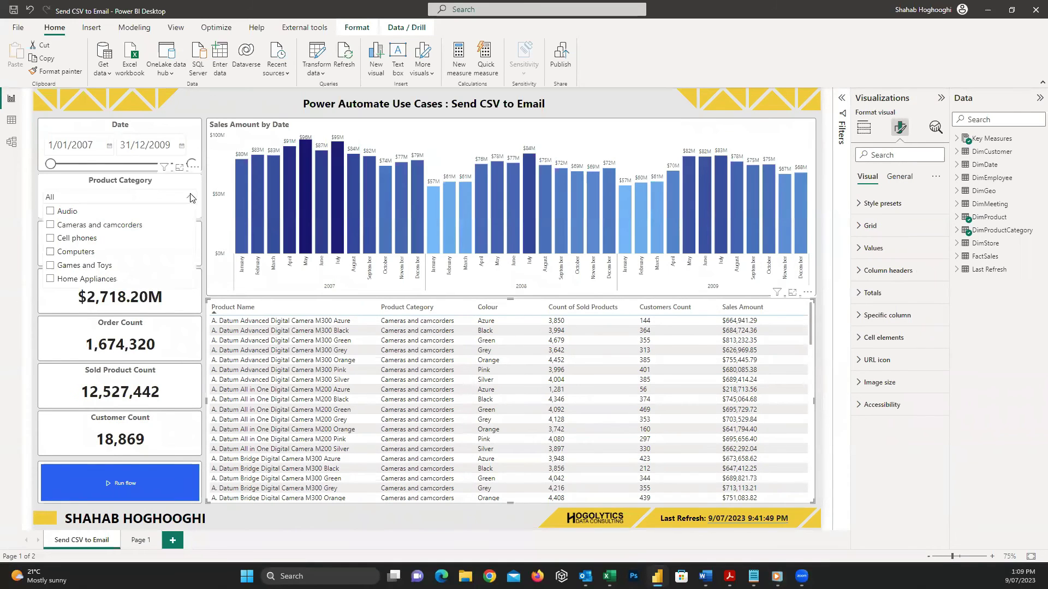
Select the Silver M300 and other camera rows, then run the flow for the selected rows
click(346, 382)
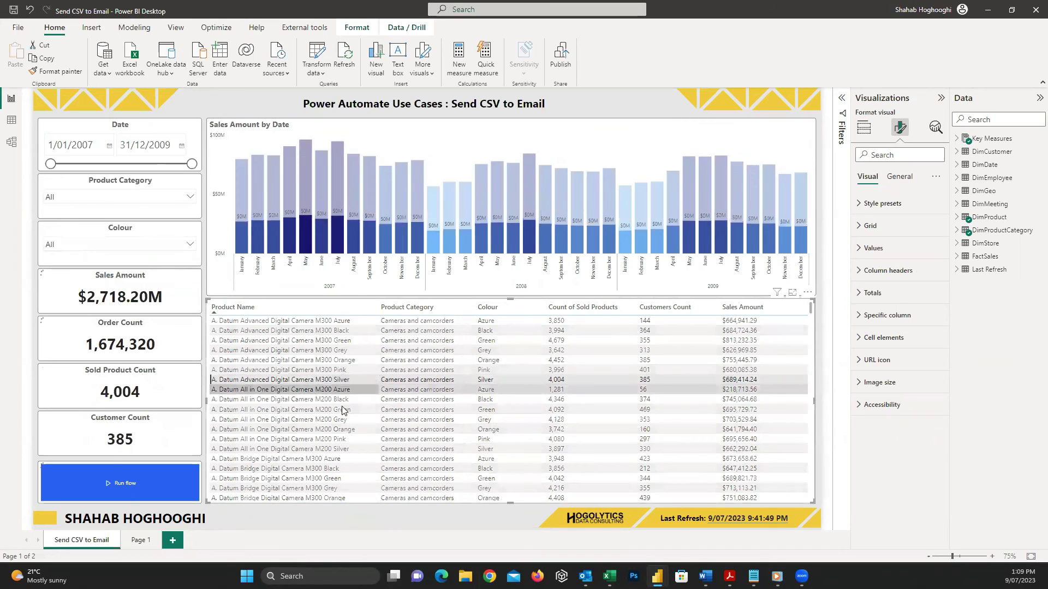
ctrl+click(337, 458)
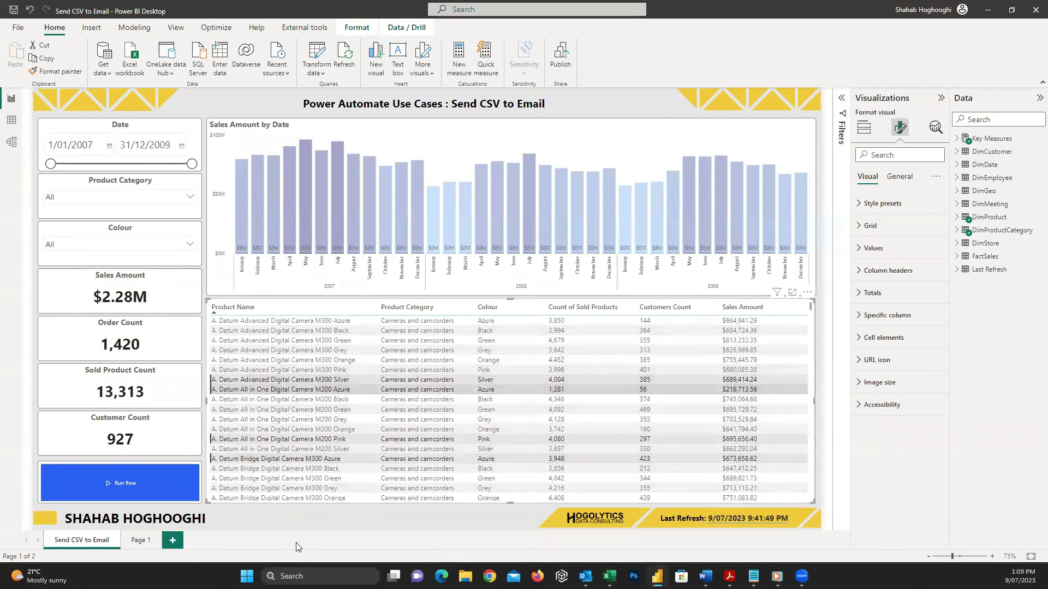
ctrl+click(116, 491)
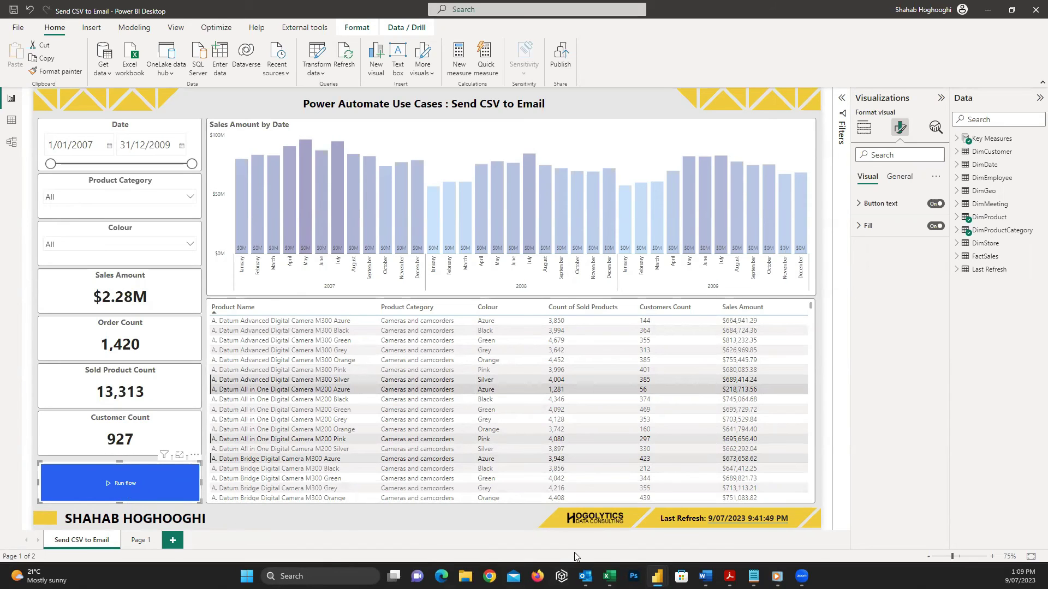
In Outlook, start Save As on the SalesTable.csv attachment of the Sales Table email
click(585, 576)
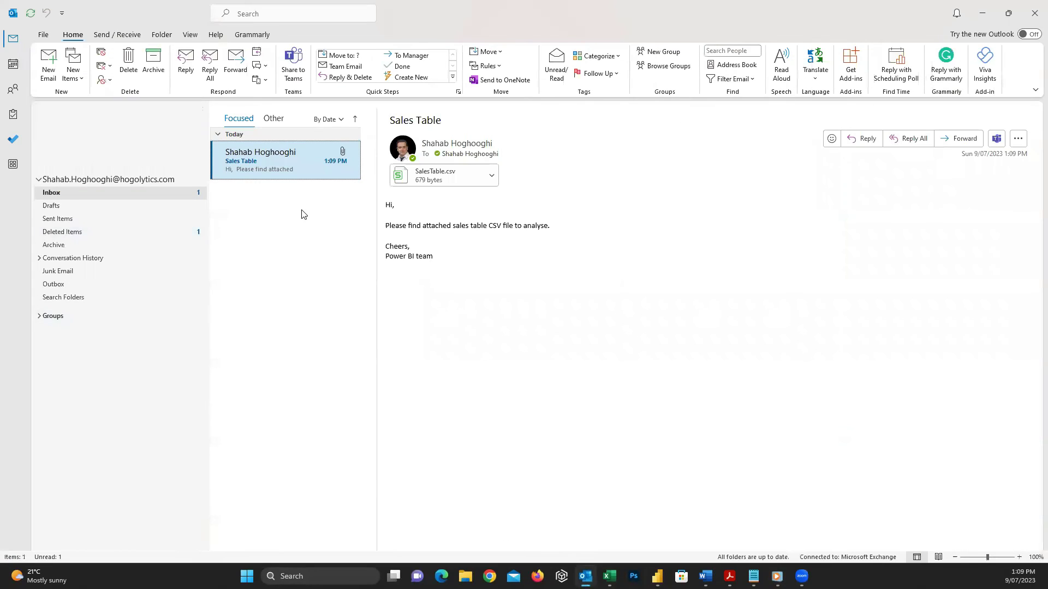
click(278, 174)
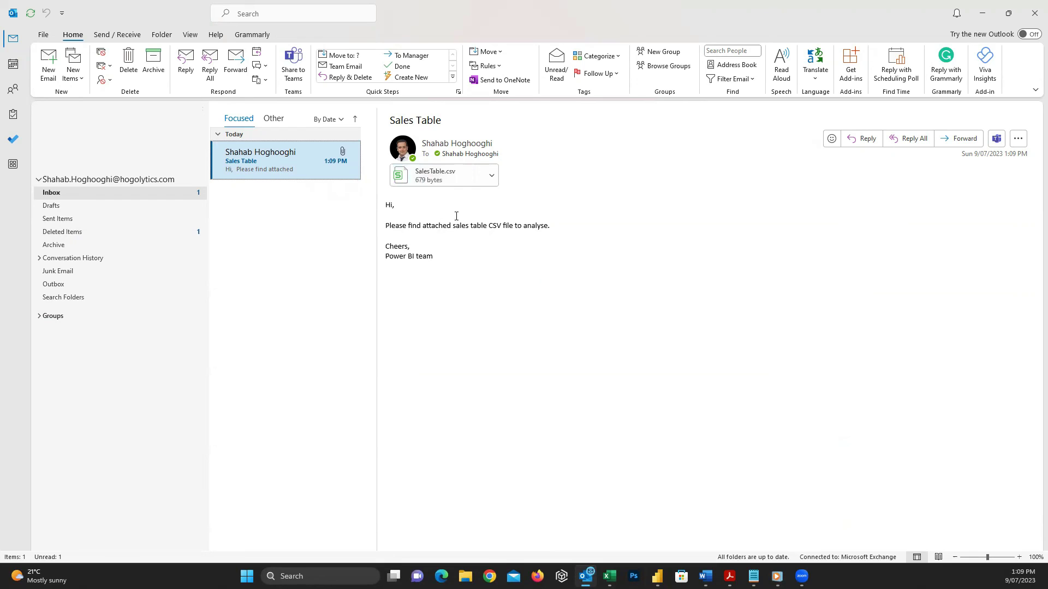
click(458, 175)
click(492, 176)
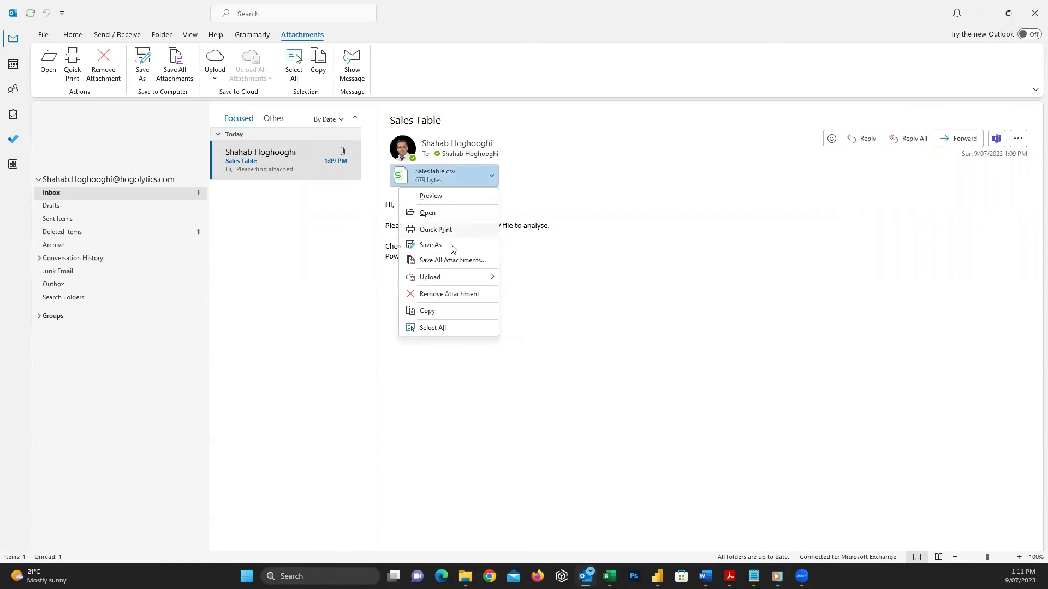
click(450, 247)
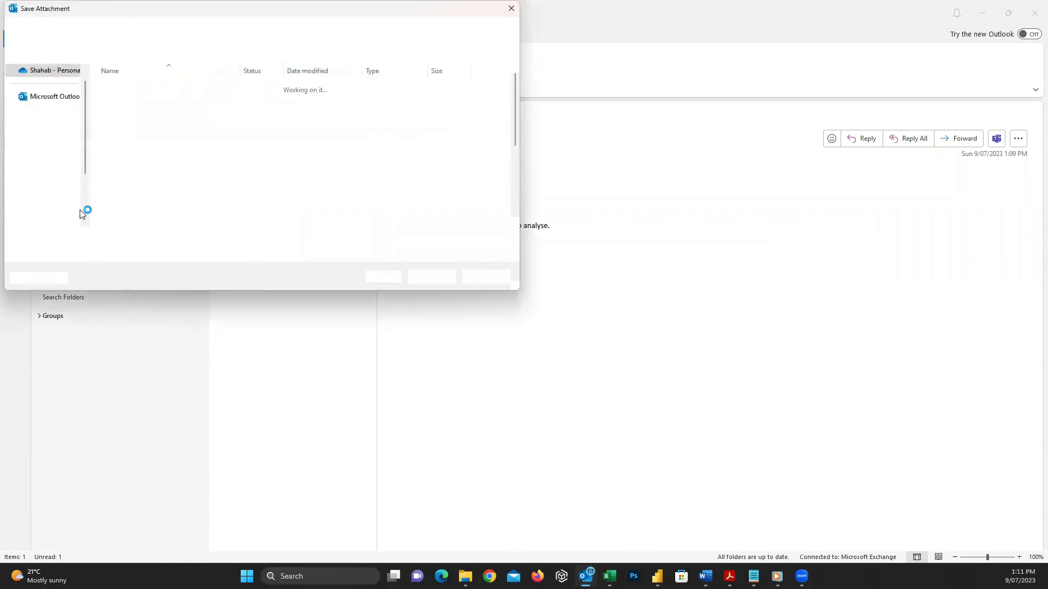
Save SalesTable.csv into the Test folder of the 027 - Send CSV to Email project
click(51, 215)
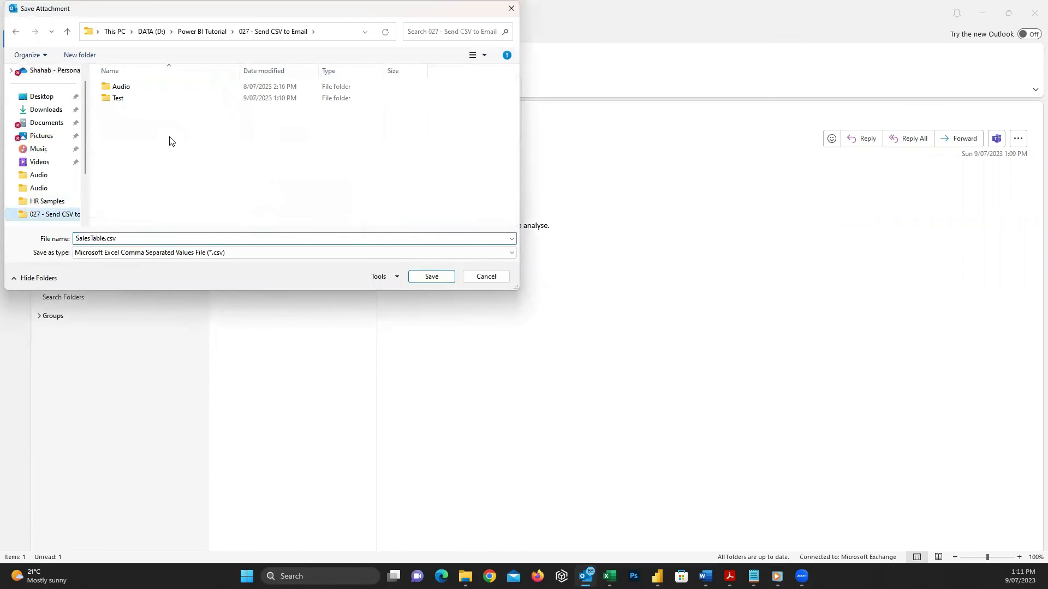
double_click(139, 99)
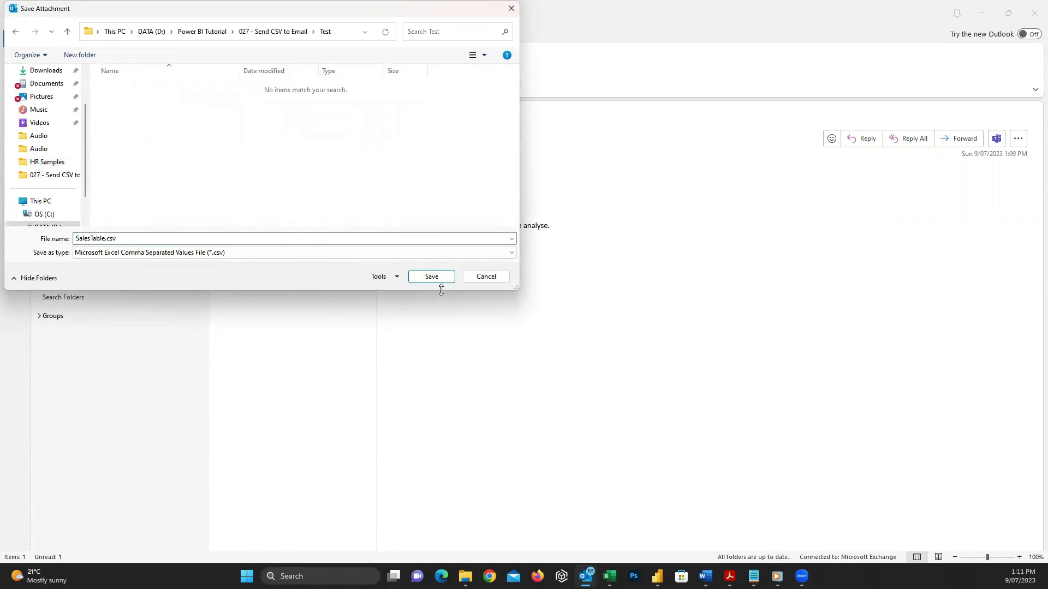
click(431, 277)
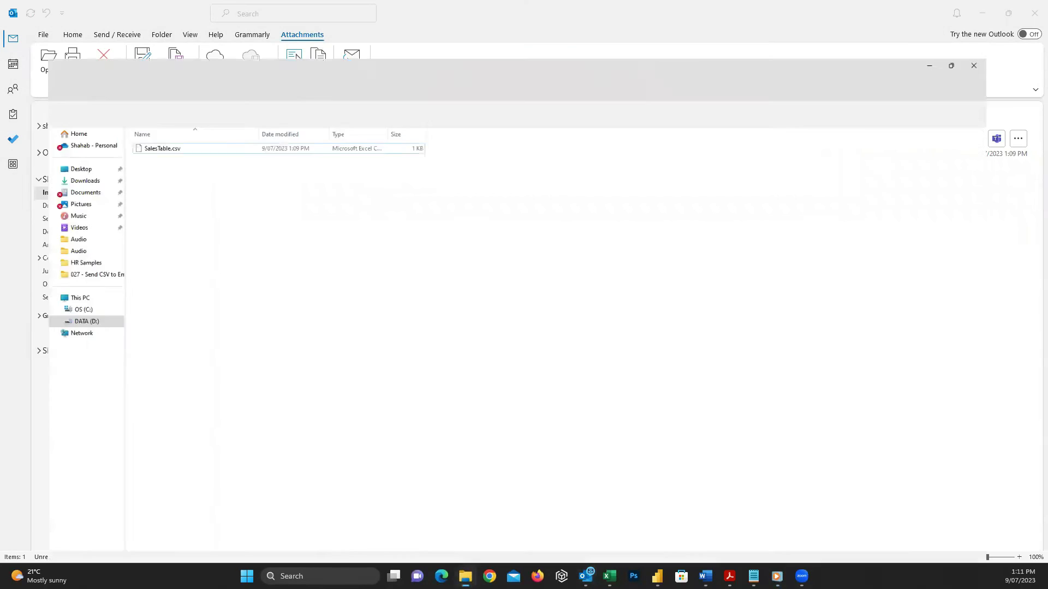
Open the saved SalesTable.csv from the Test folder to view its four product rows
right_click(145, 105)
click(139, 107)
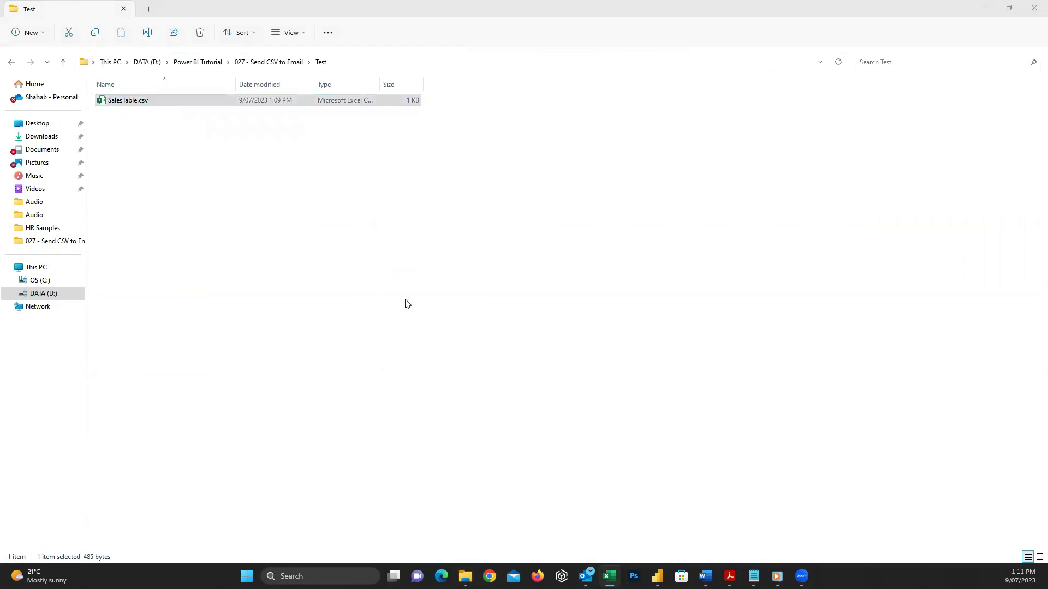